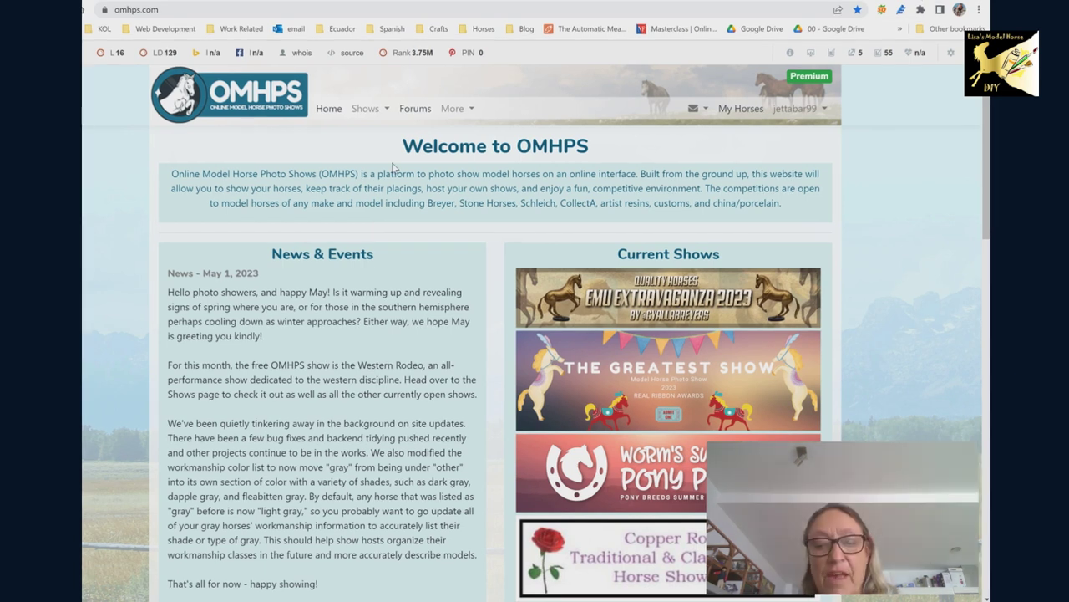
Bring up the Shows list and filter it to Open shows, then Upcoming shows.
left_click(368, 109)
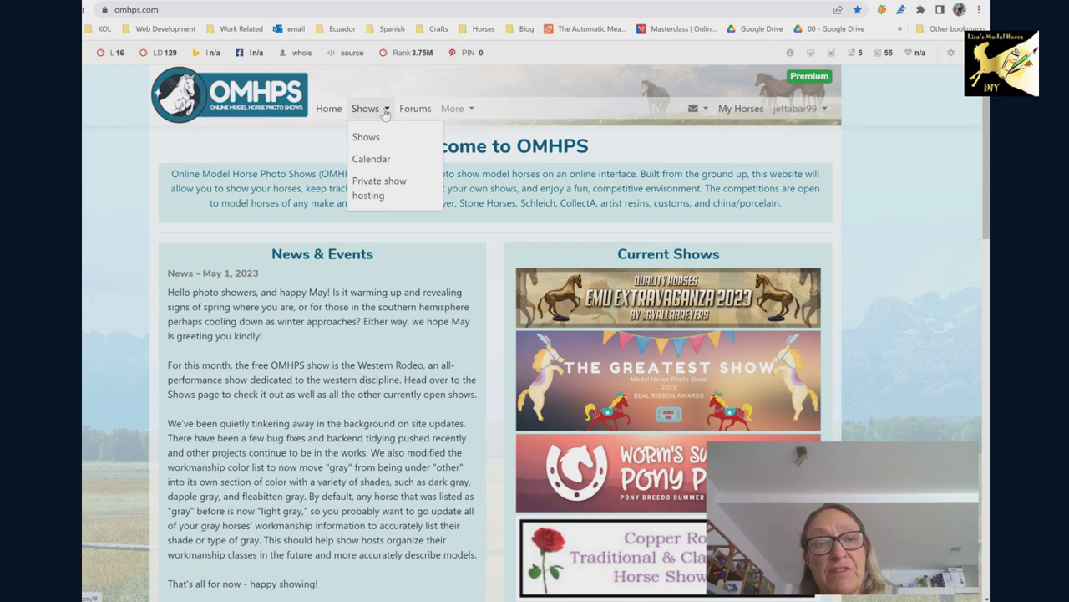
left_click(372, 139)
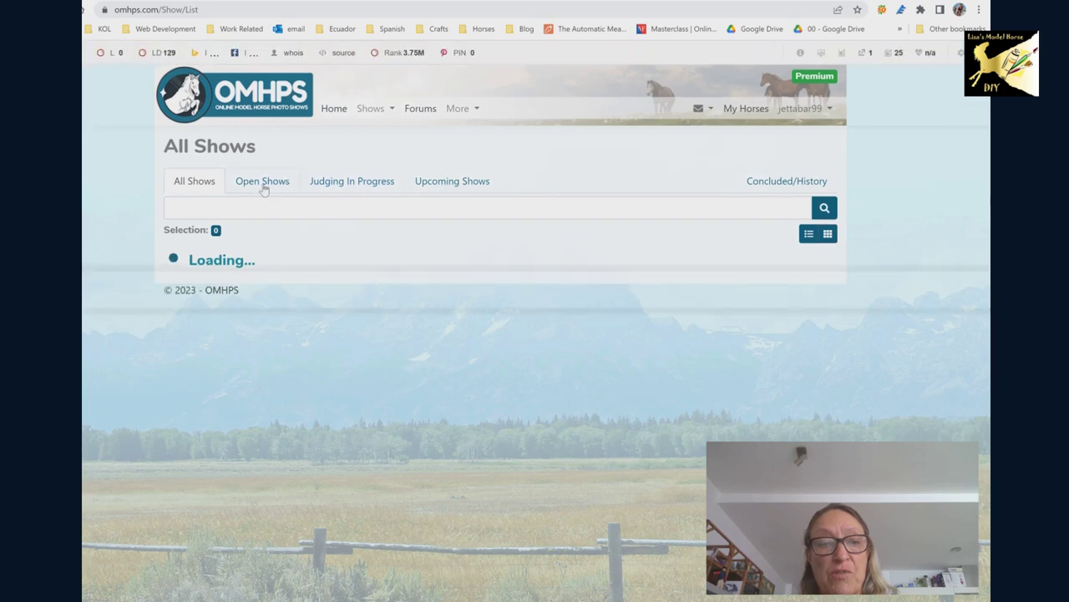
left_click(262, 185)
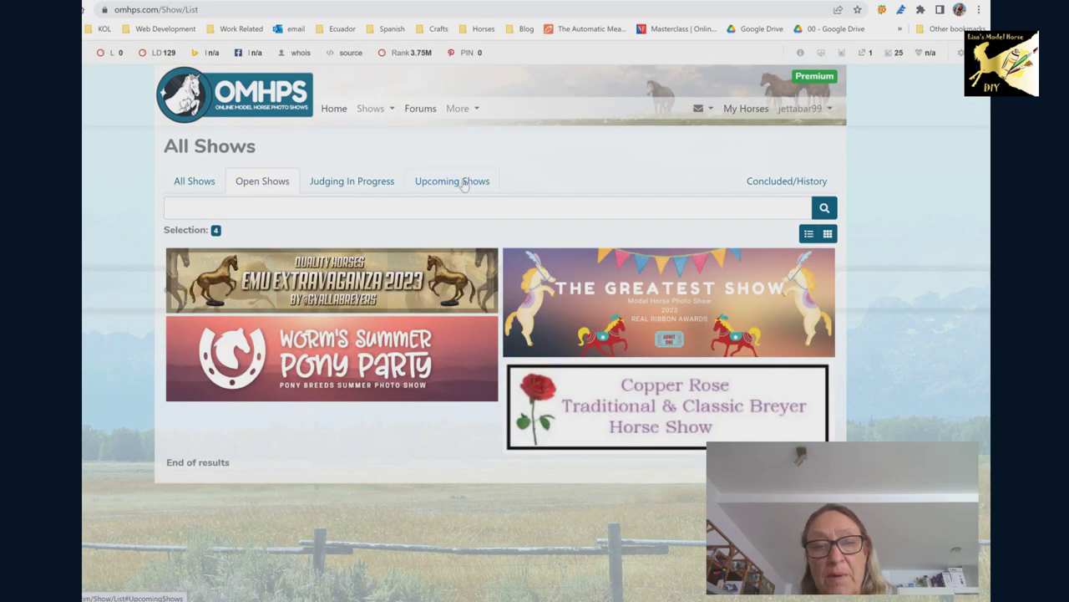
left_click(464, 182)
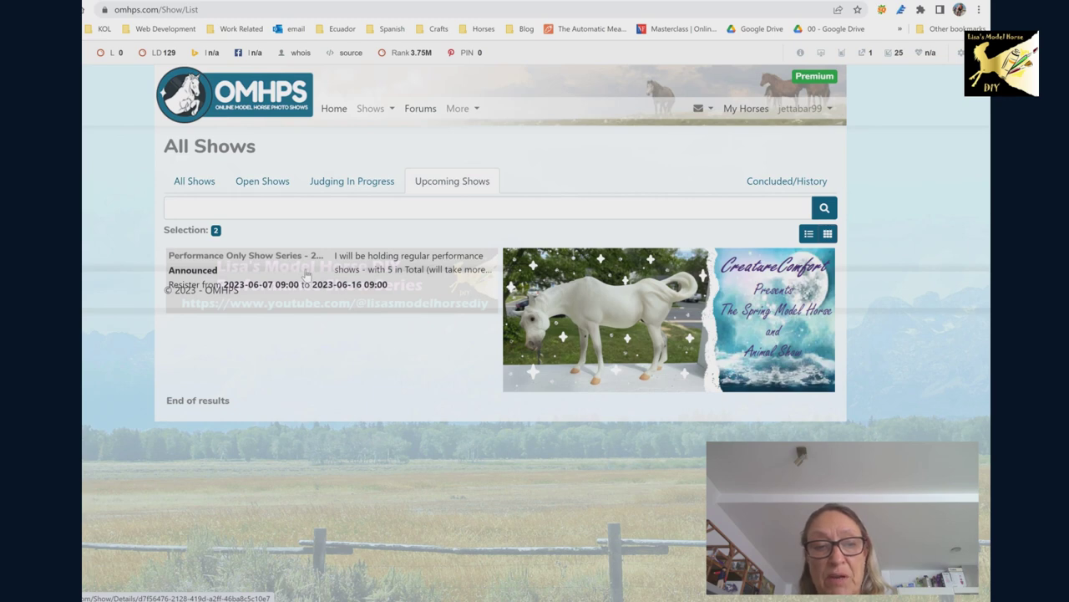
Open Emu Extravaganza 2023 and expand its AR/Custom Performance division and English section.
left_click(306, 276)
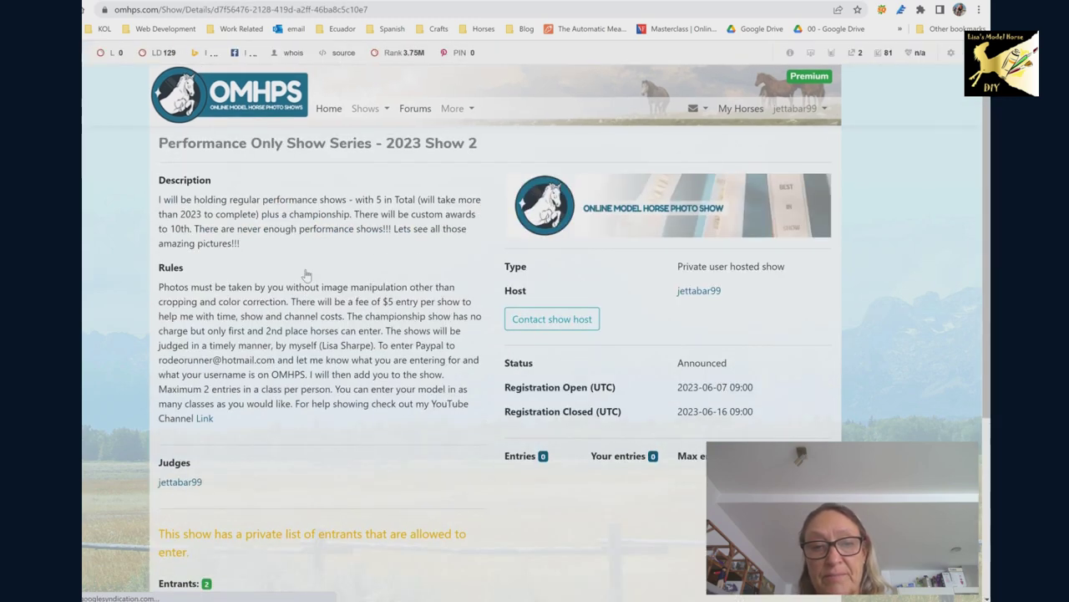
scroll(744, 286, "down", 3)
scroll(591, 341, "down", 2)
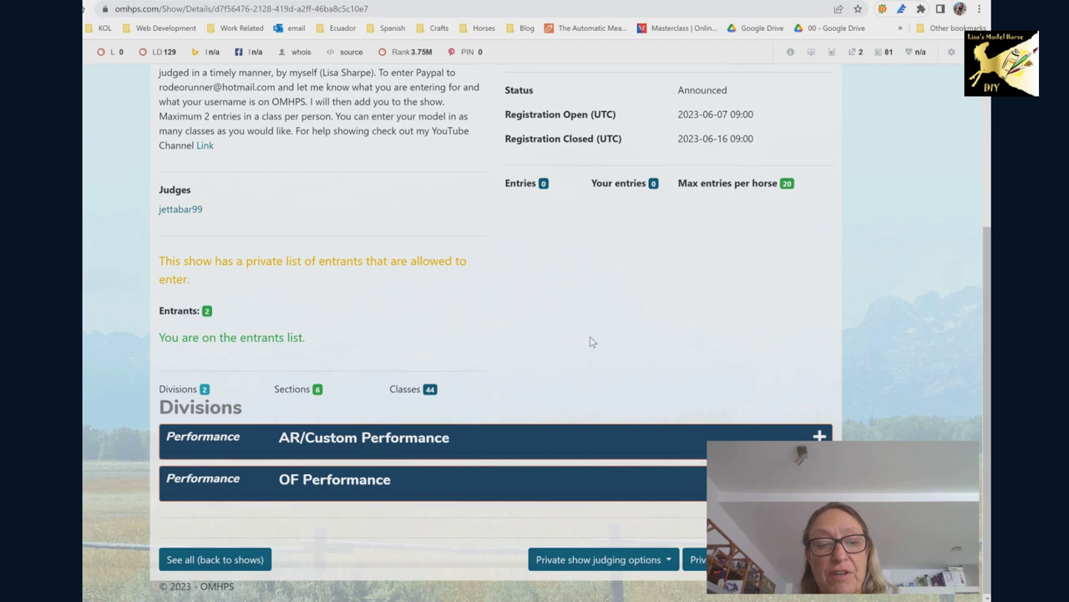
left_click(819, 435)
scroll(401, 410, "down", 2)
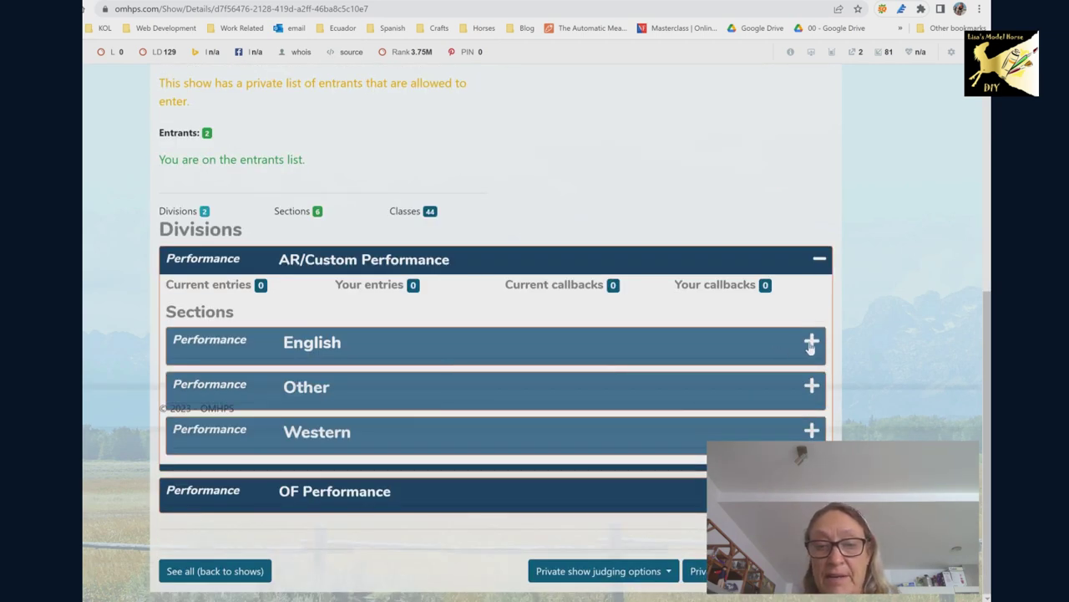
left_click(810, 344)
scroll(320, 224, "down", 3)
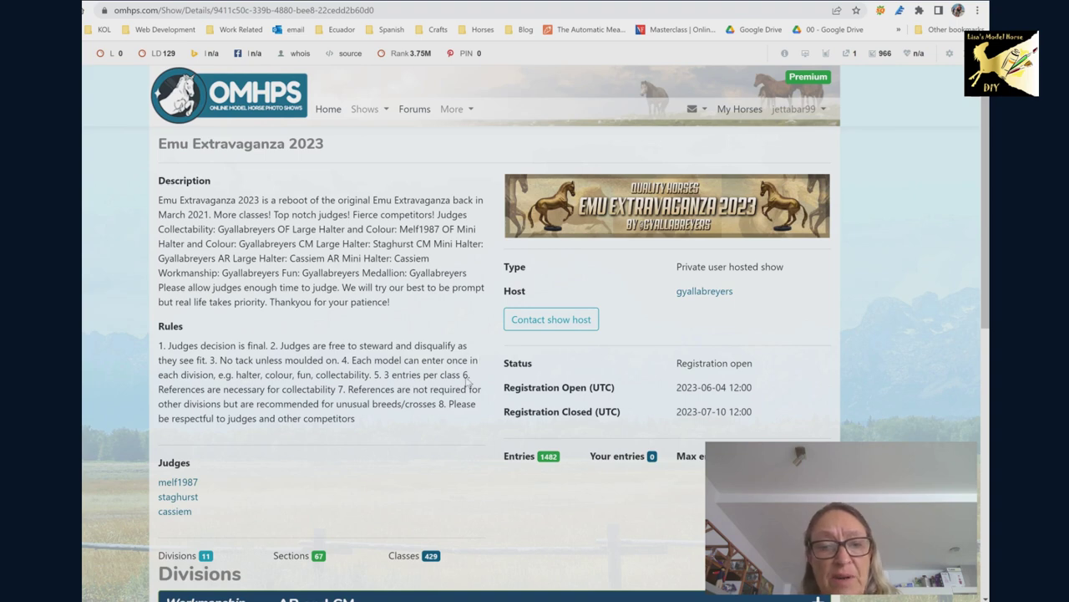
Expand OF Large's Light section and start entering horses into the Arabian class.
scroll(466, 378, "down", 6)
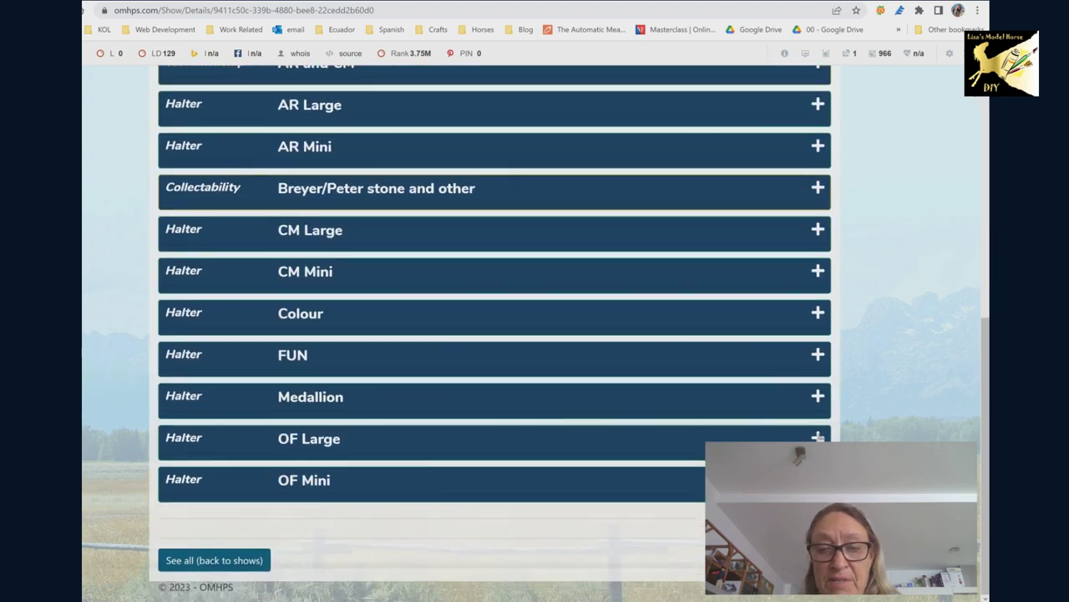
left_click(818, 436)
scroll(552, 422, "down", 4)
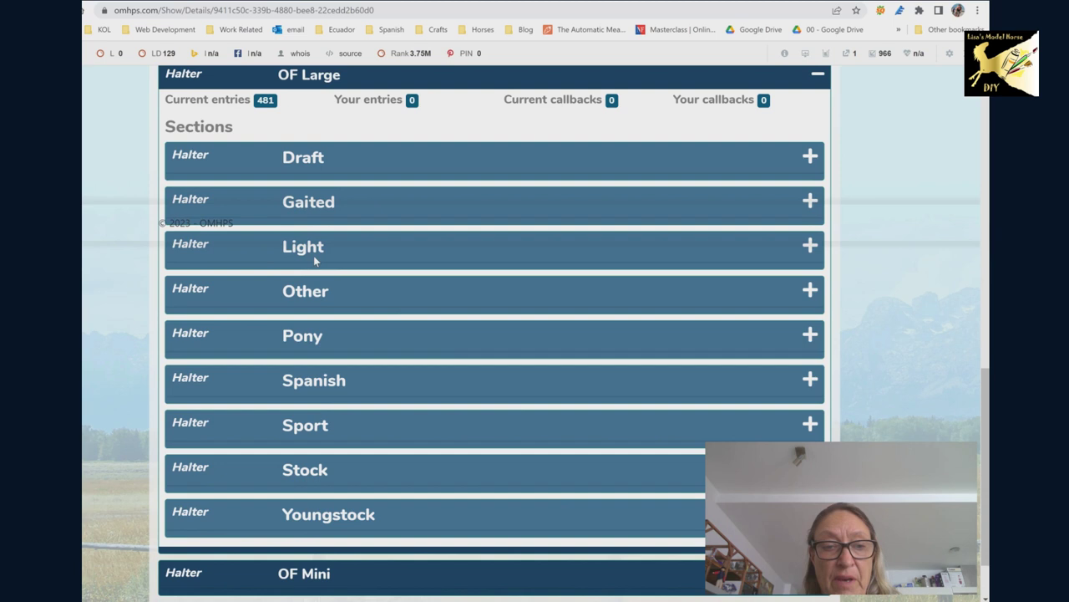
left_click(810, 248)
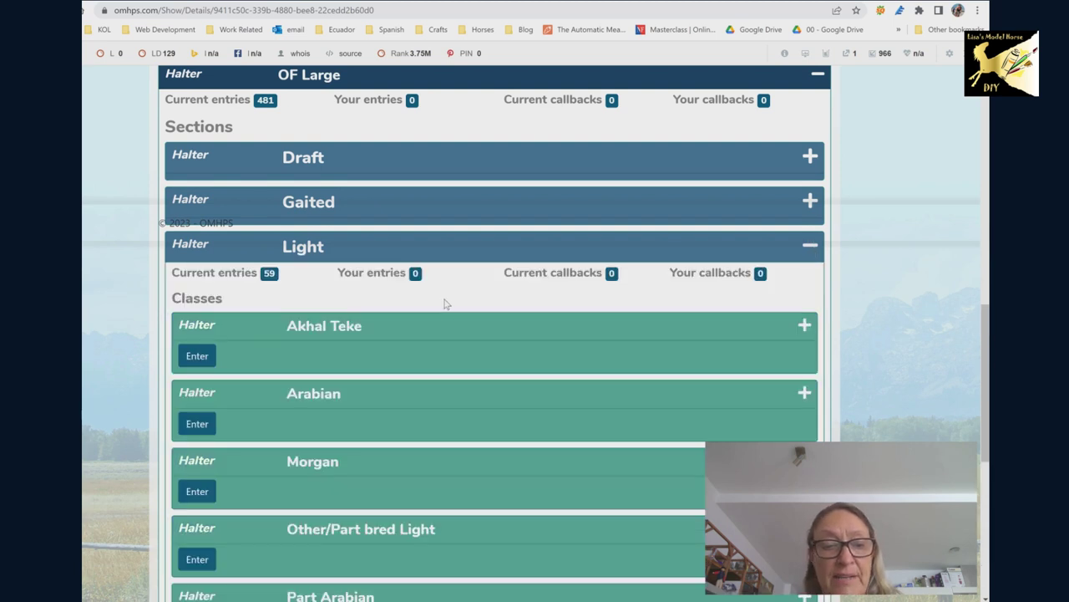
scroll(358, 284, "down", 2)
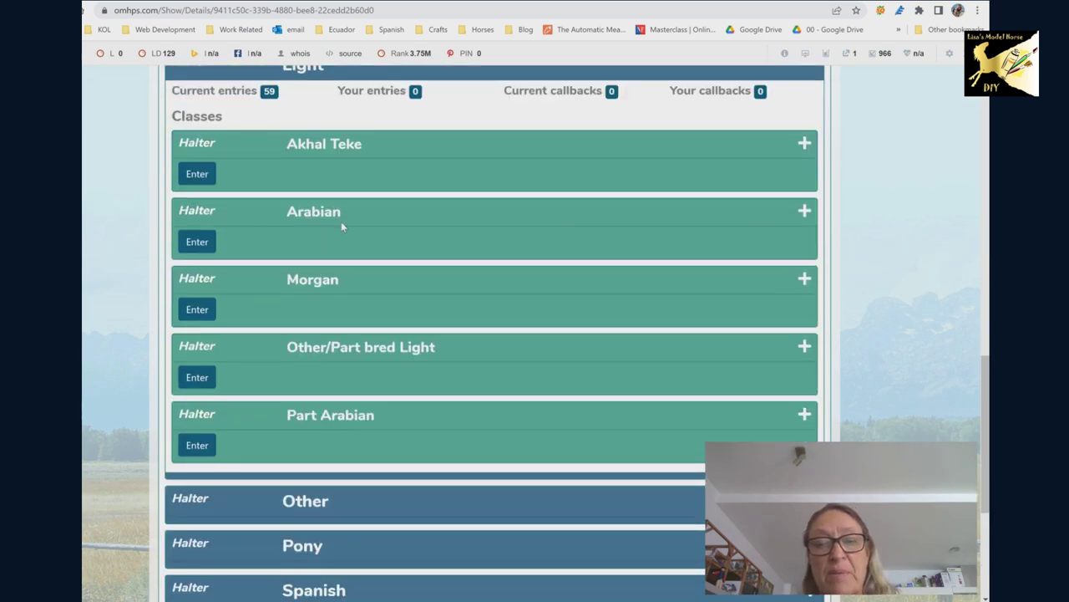
left_click(198, 243)
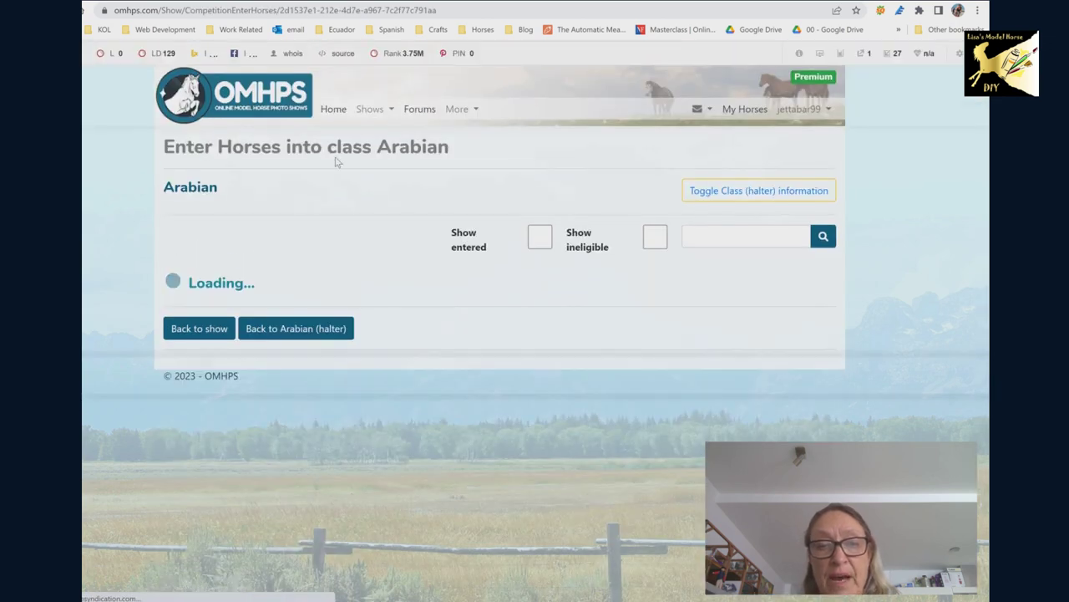
Enter Finally Obtained into the Arabian class and confirm it.
scroll(261, 313, "down", 2)
scroll(262, 313, "down", 2)
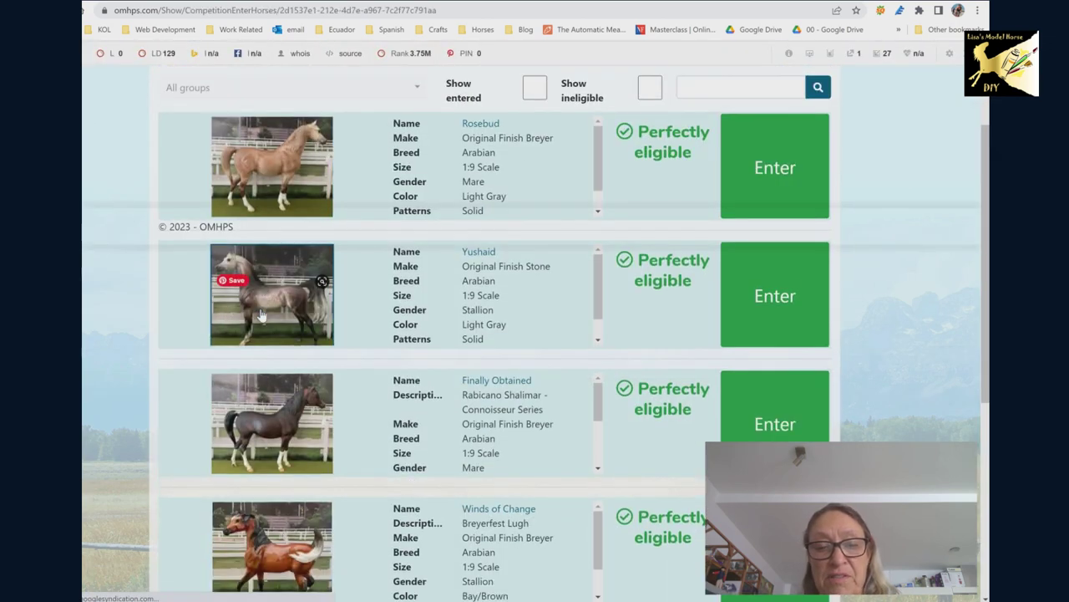
scroll(317, 288, "up", 2)
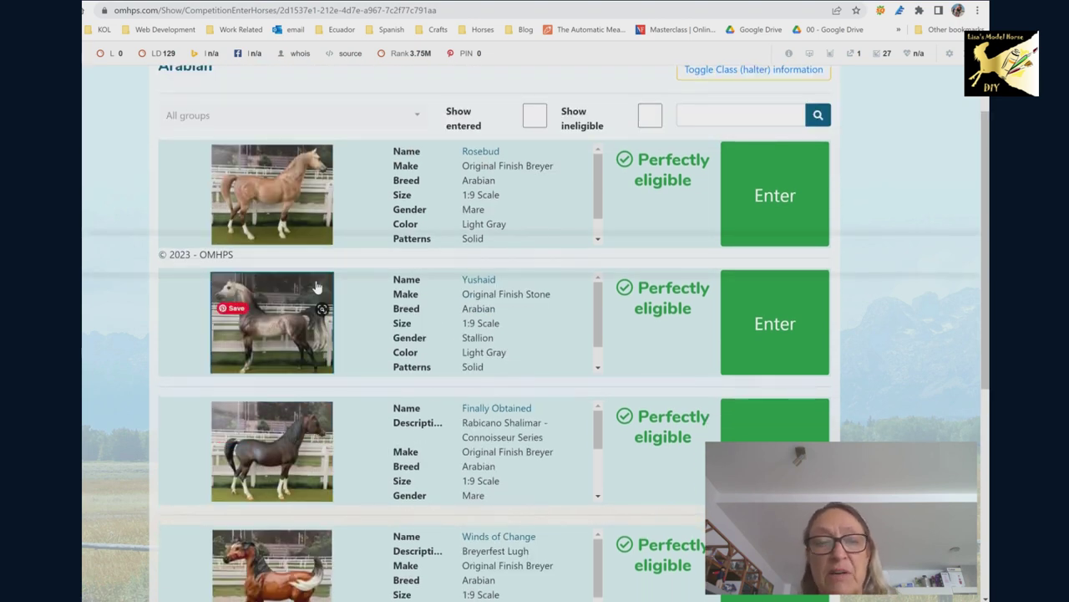
scroll(501, 443, "down", 2)
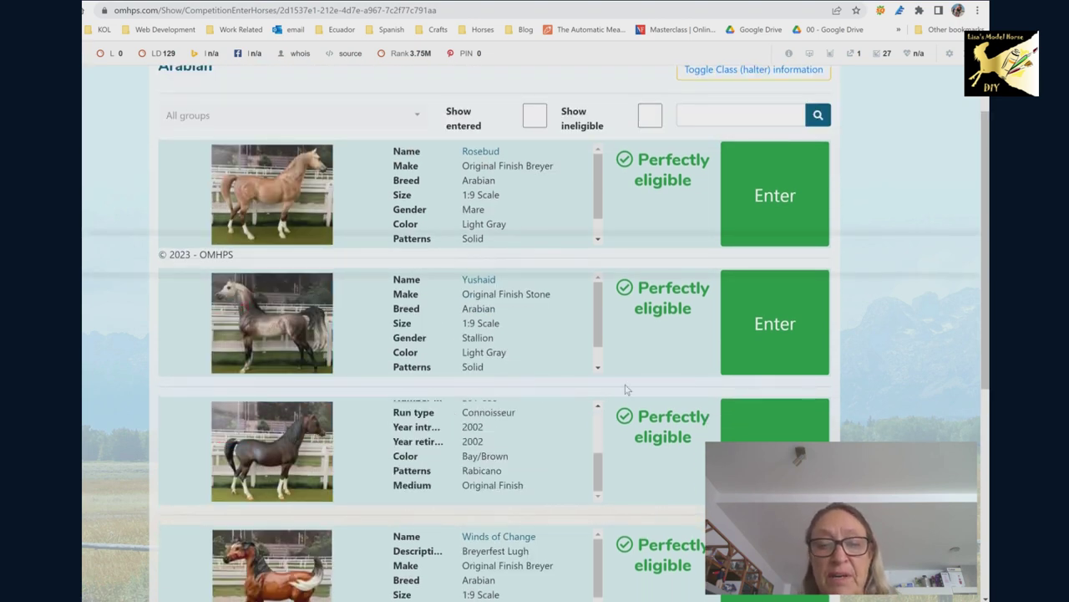
left_click(761, 425)
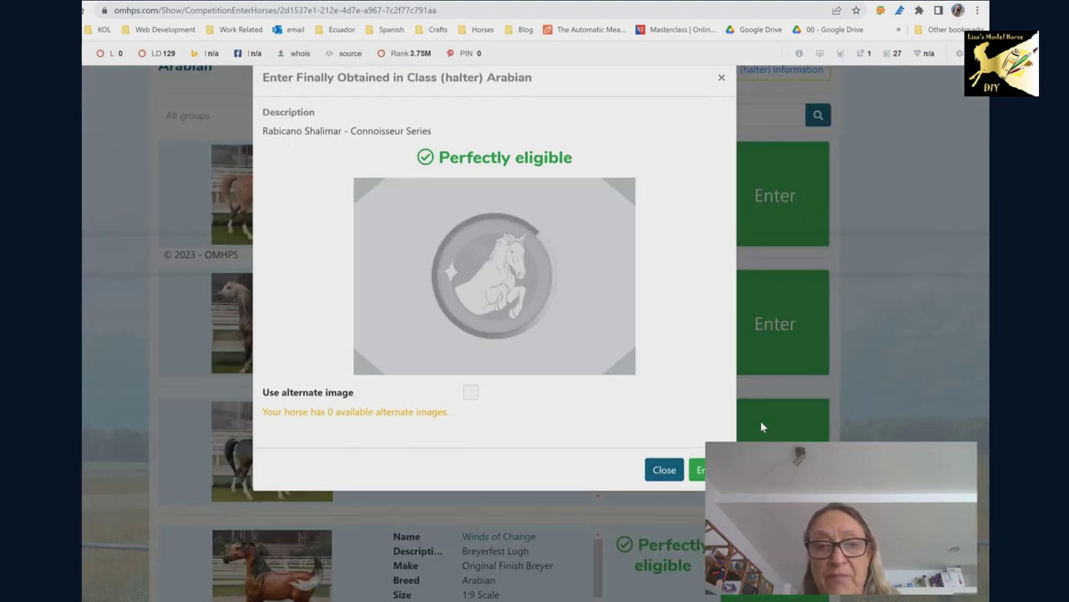
left_click(697, 471)
Enter Just a Touch into the Arabian class, confirm, and return to the show page.
scroll(651, 468, "down", 3)
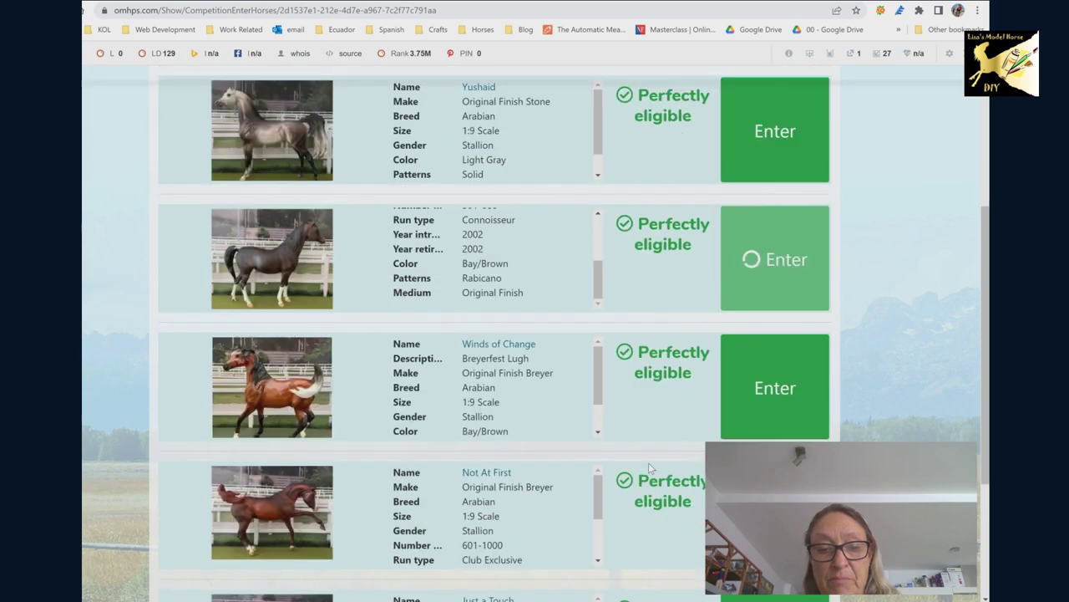
scroll(682, 424, "down", 2)
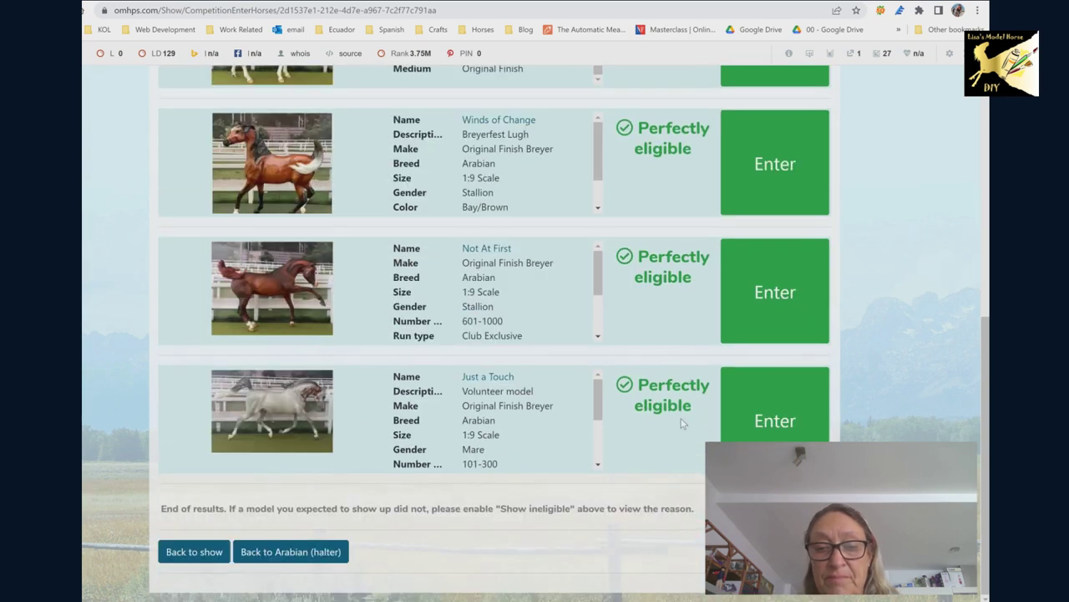
left_click(775, 419)
left_click(697, 461)
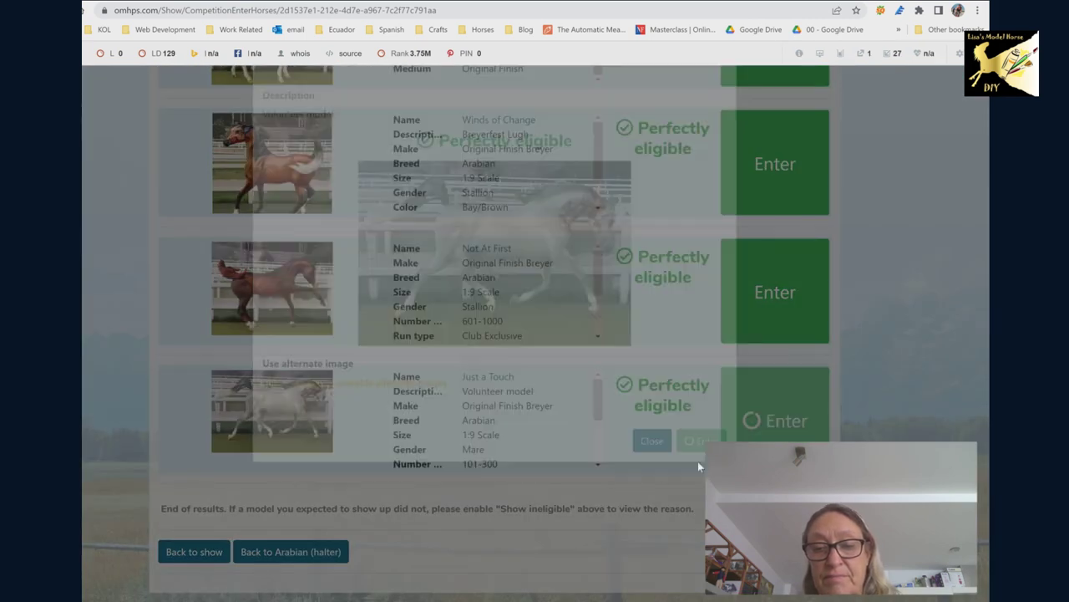
scroll(589, 327, "up", 5)
scroll(589, 328, "up", 2)
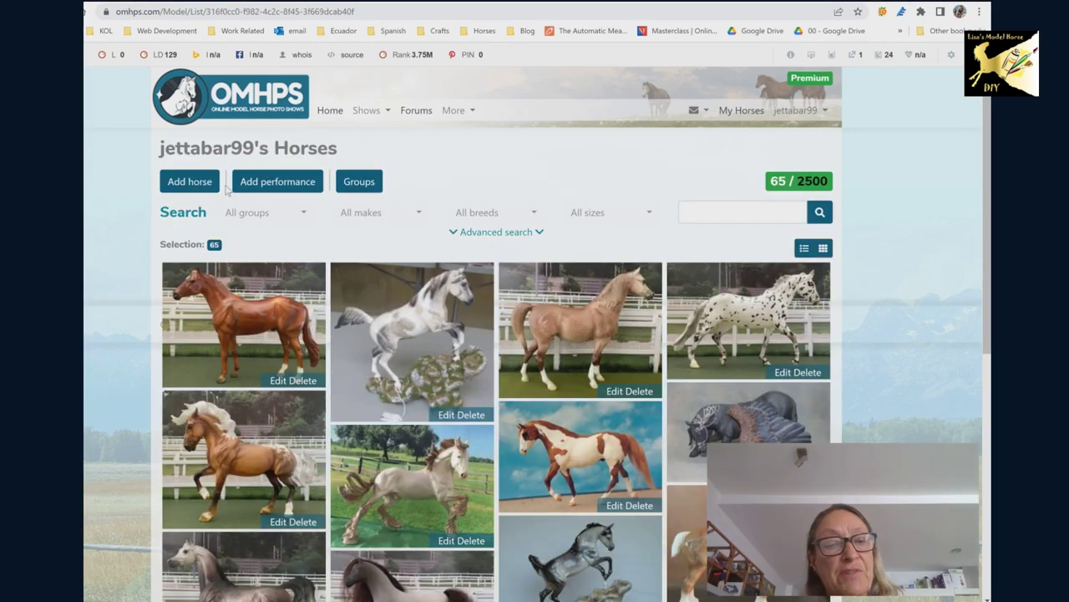
Start a new horse and attach Fat Cat.jpg as its main image.
left_click(186, 182)
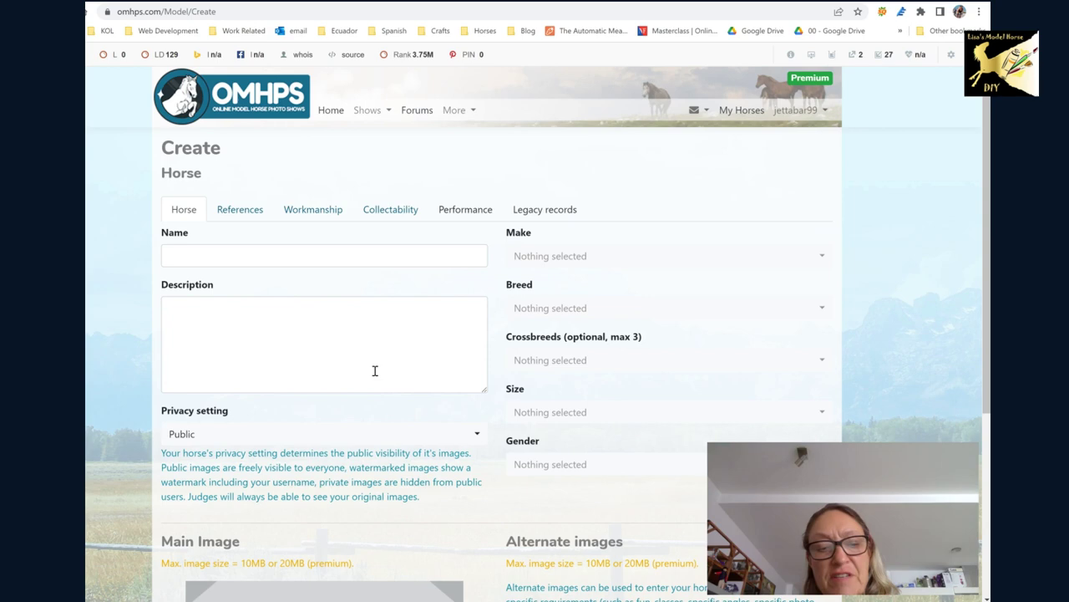
scroll(375, 370, "down", 3)
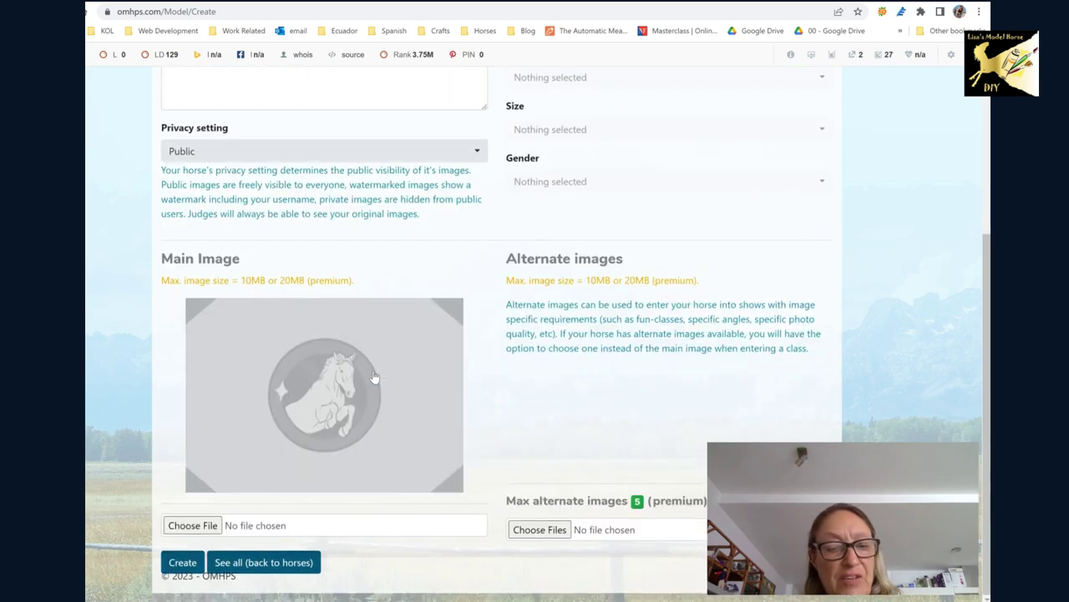
left_click(193, 525)
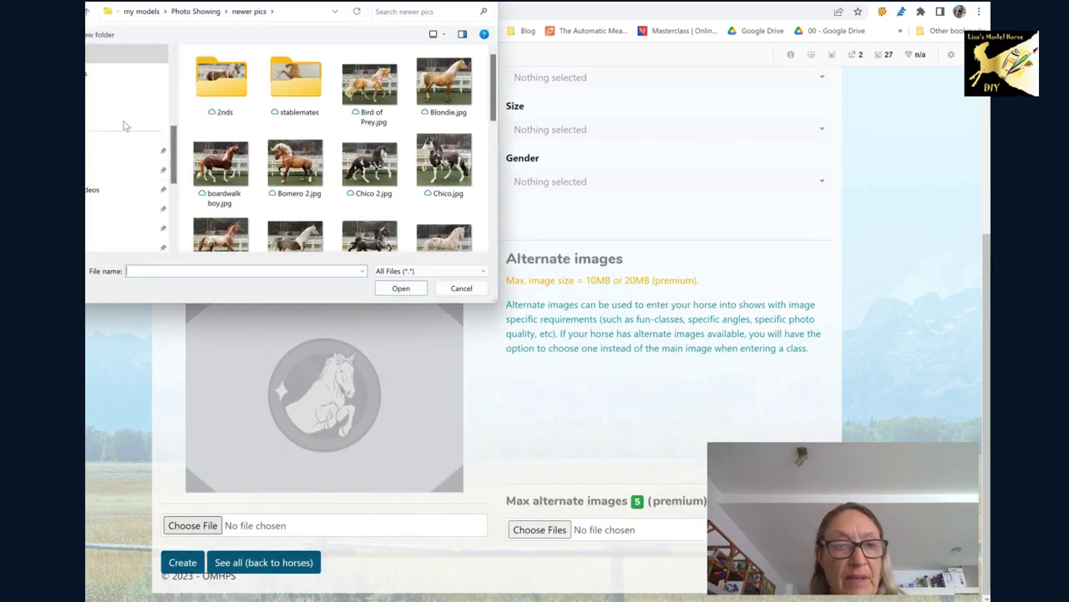
scroll(250, 183, "down", 3)
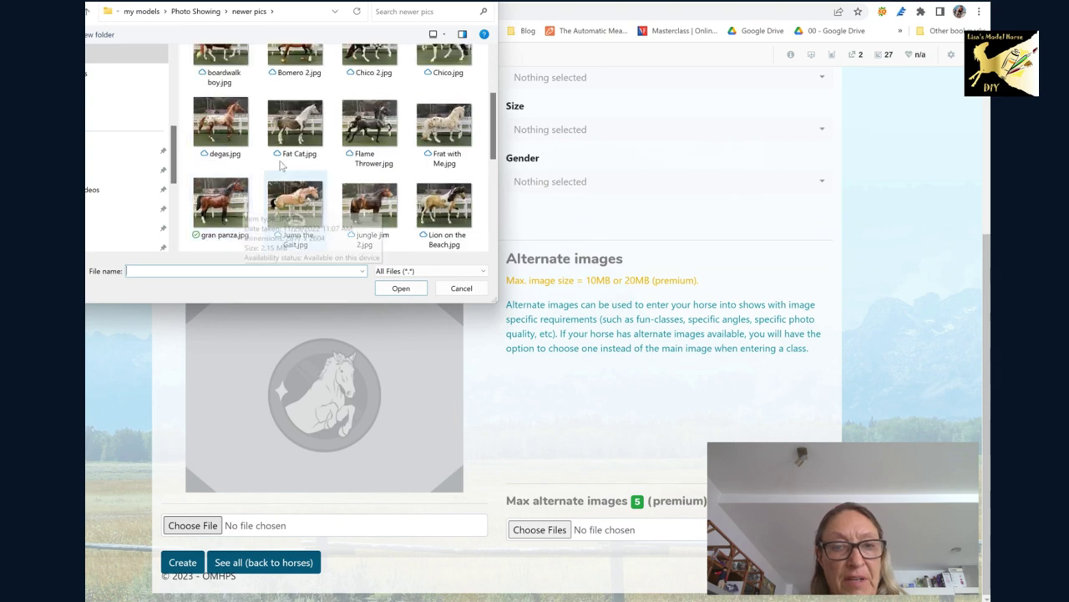
left_click(299, 135)
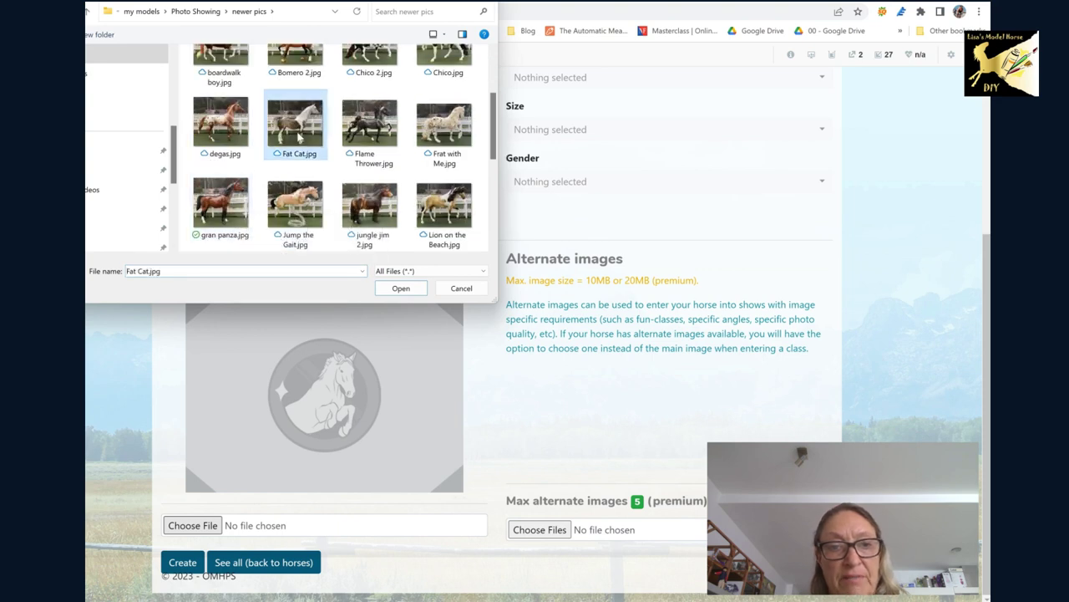
left_click(399, 288)
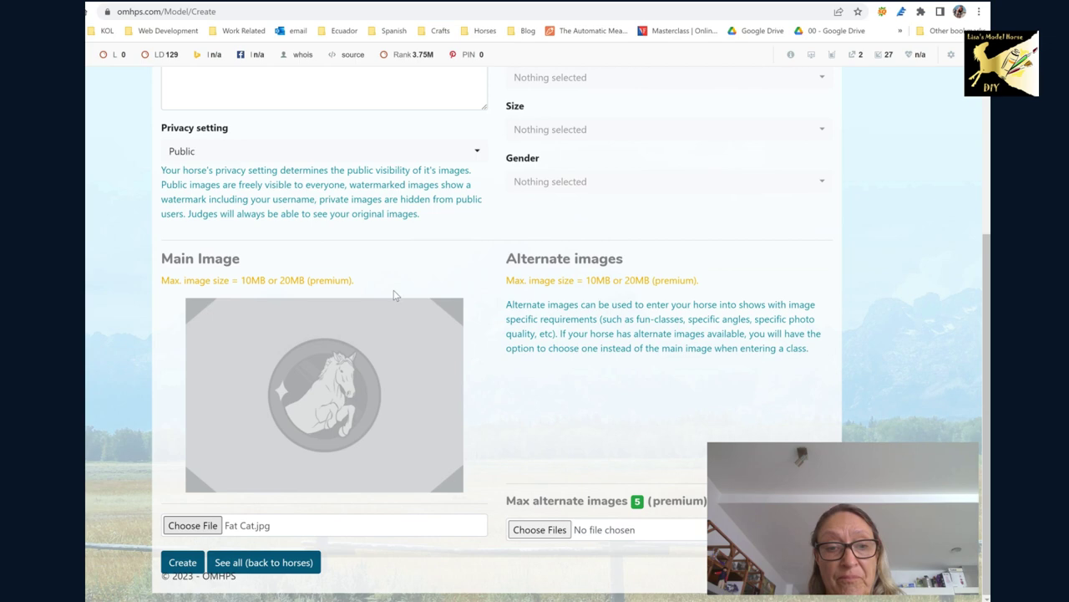
Name the horse Fat Cat and set its make to Original Finish Breyer.
scroll(339, 375, "up", 4)
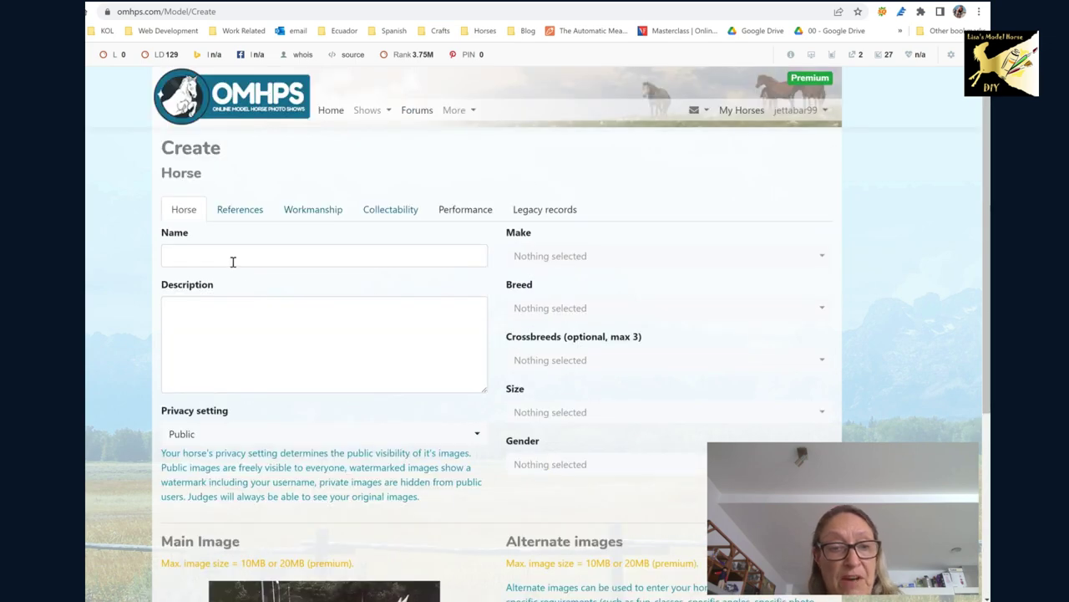
left_click(233, 261)
type("Fat Cat")
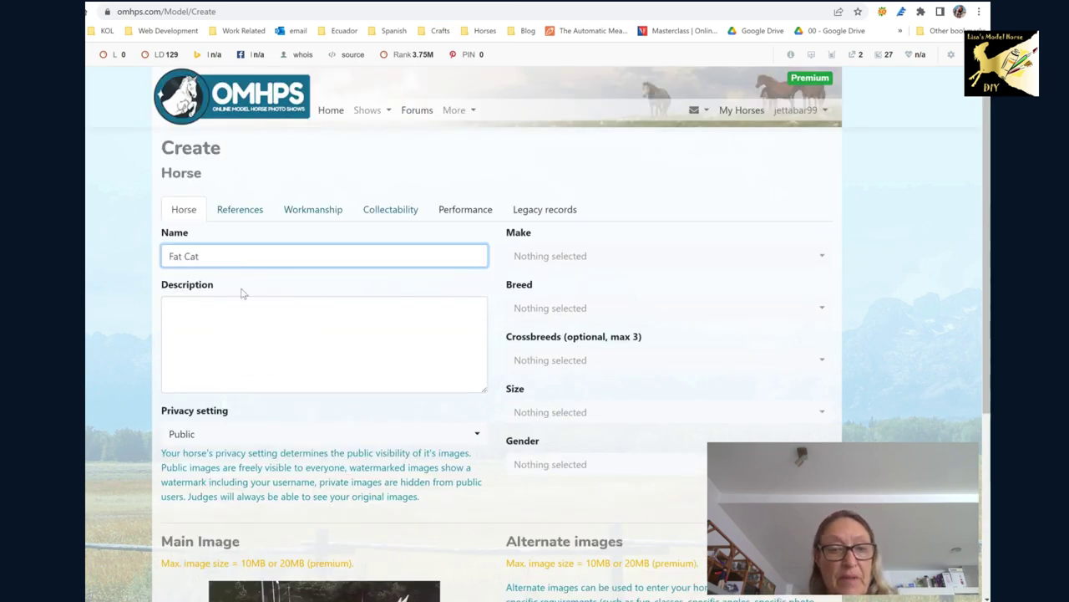
left_click(211, 330)
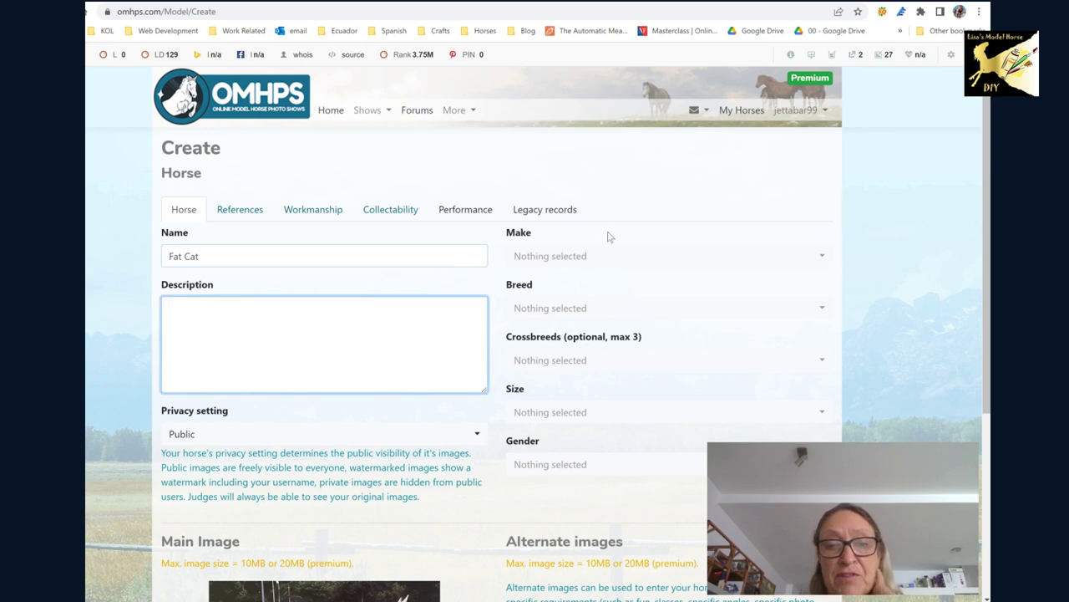
left_click(594, 258)
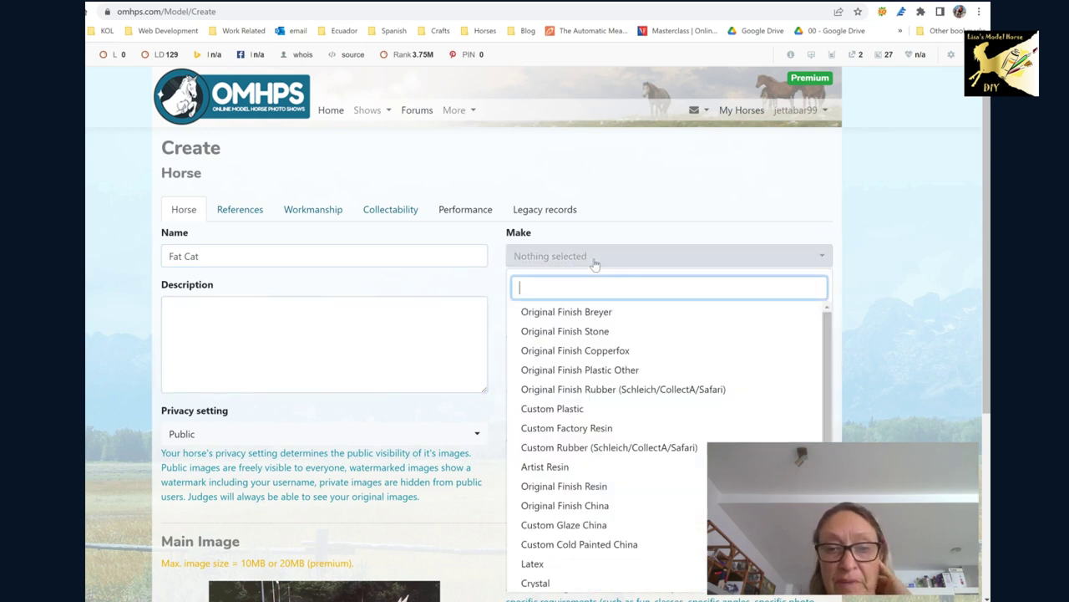
left_click(581, 313)
Set breed Pintabian, size 1:9 Scale and gender Mare.
left_click(579, 311)
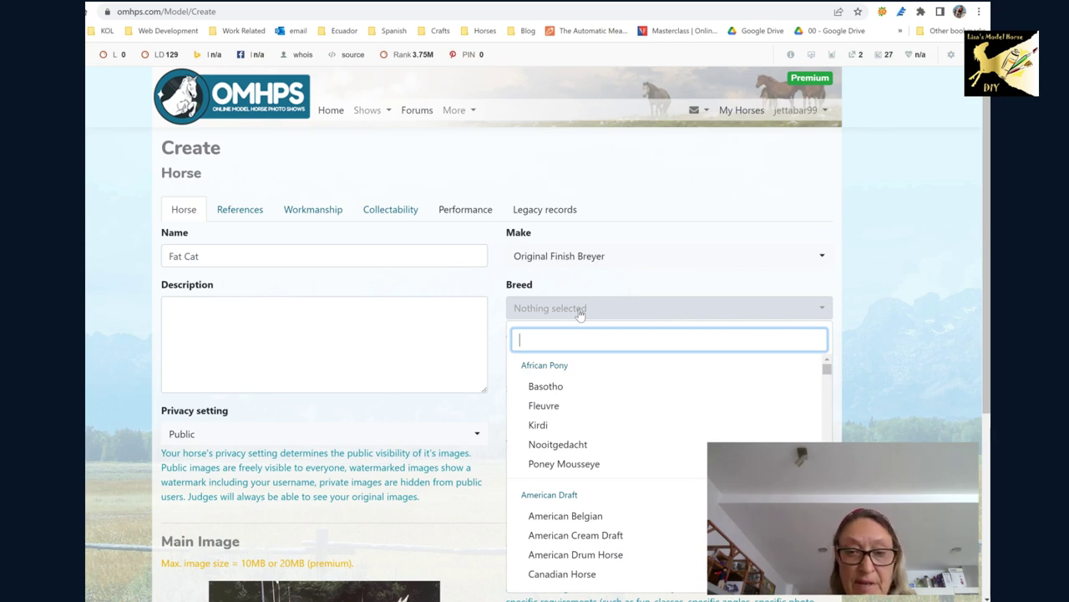
type("pint")
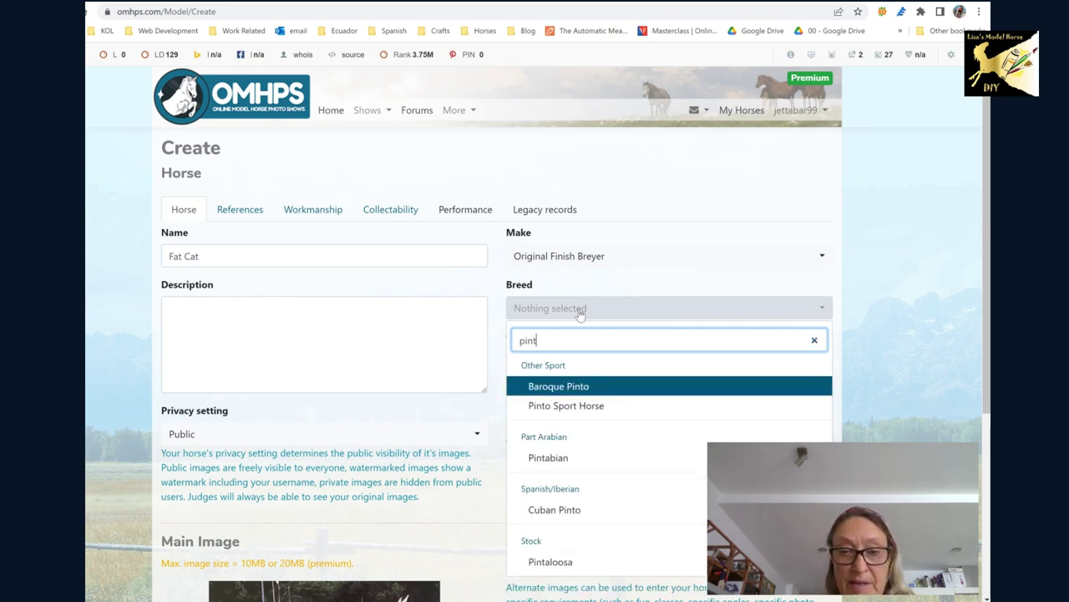
left_click(551, 458)
scroll(564, 369, "down", 1)
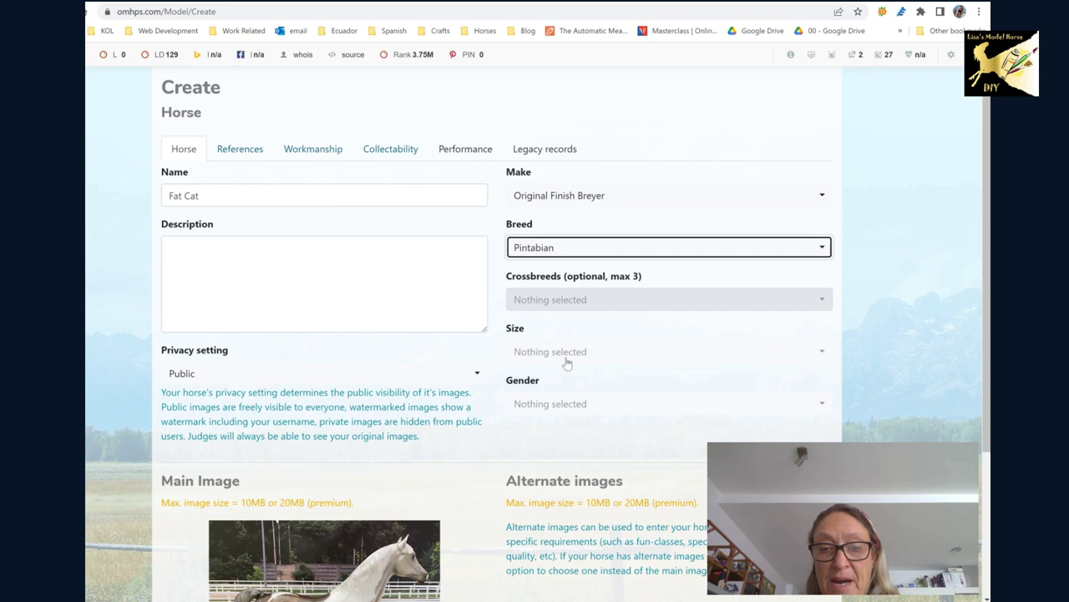
left_click(568, 352)
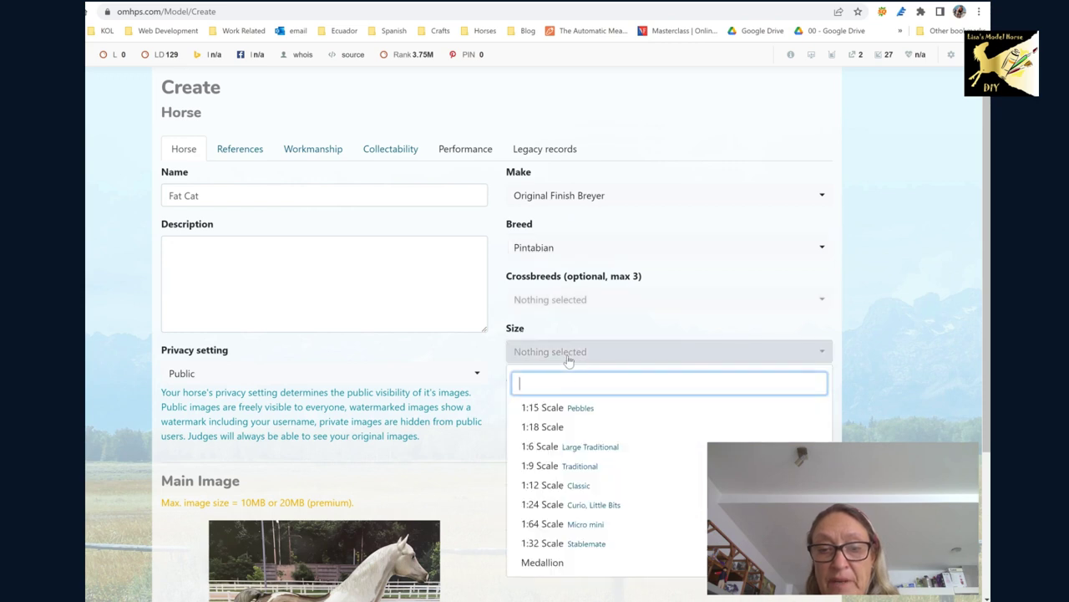
left_click(551, 465)
left_click(542, 404)
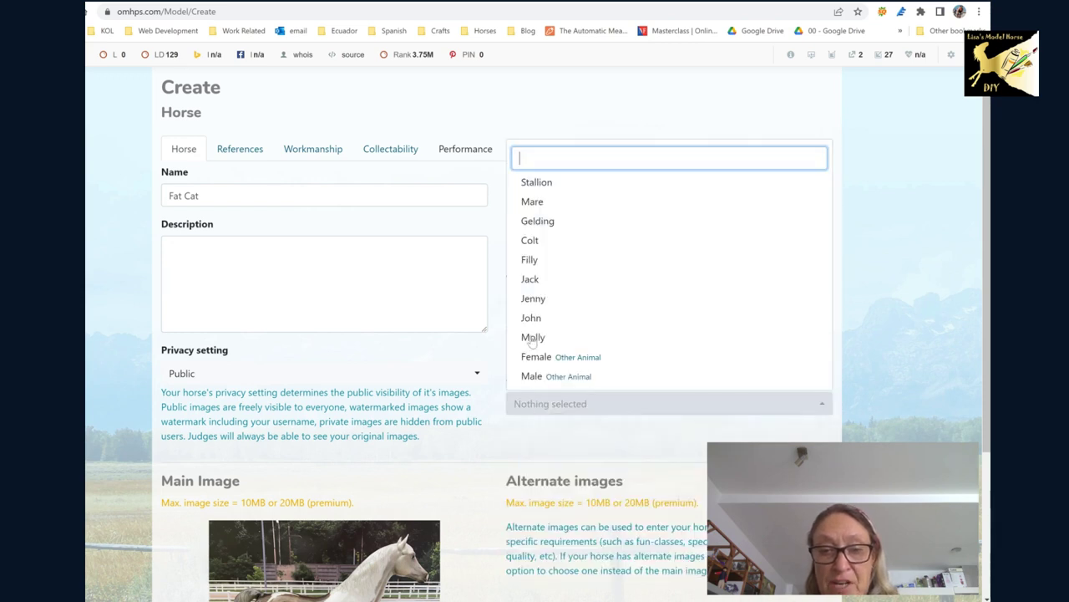
left_click(533, 205)
left_click(386, 255)
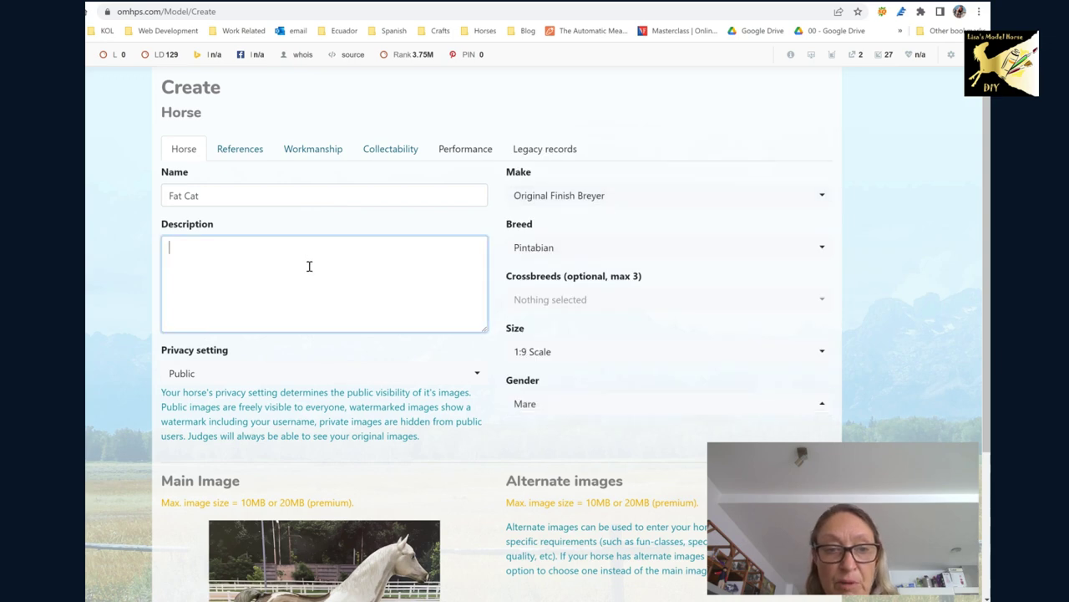
scroll(334, 370, "down", 3)
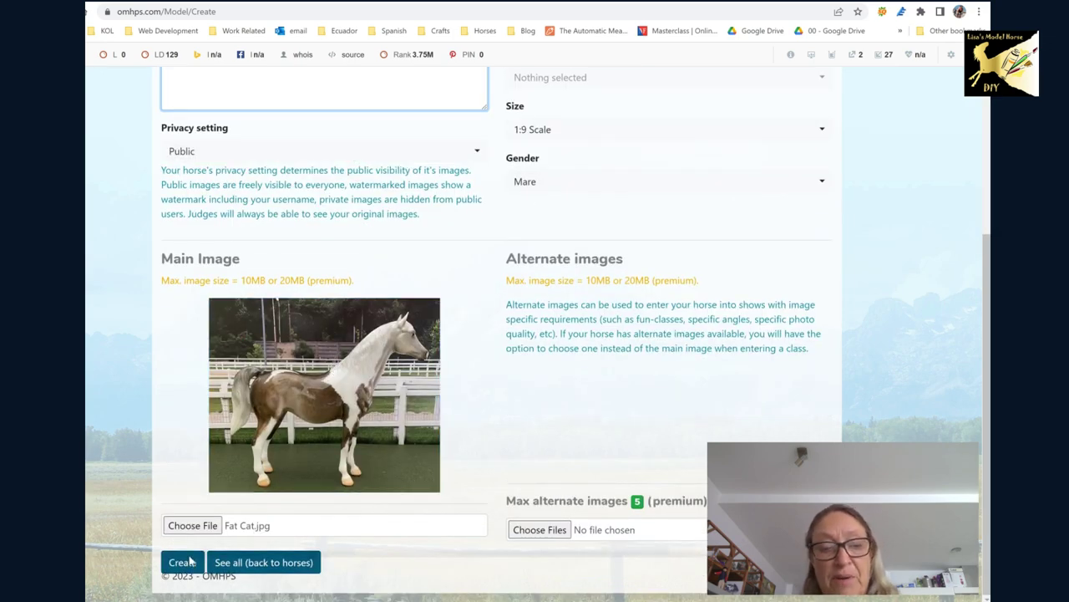
Create the horse Fat Cat, passing the reCAPTCHA check.
left_click(182, 562)
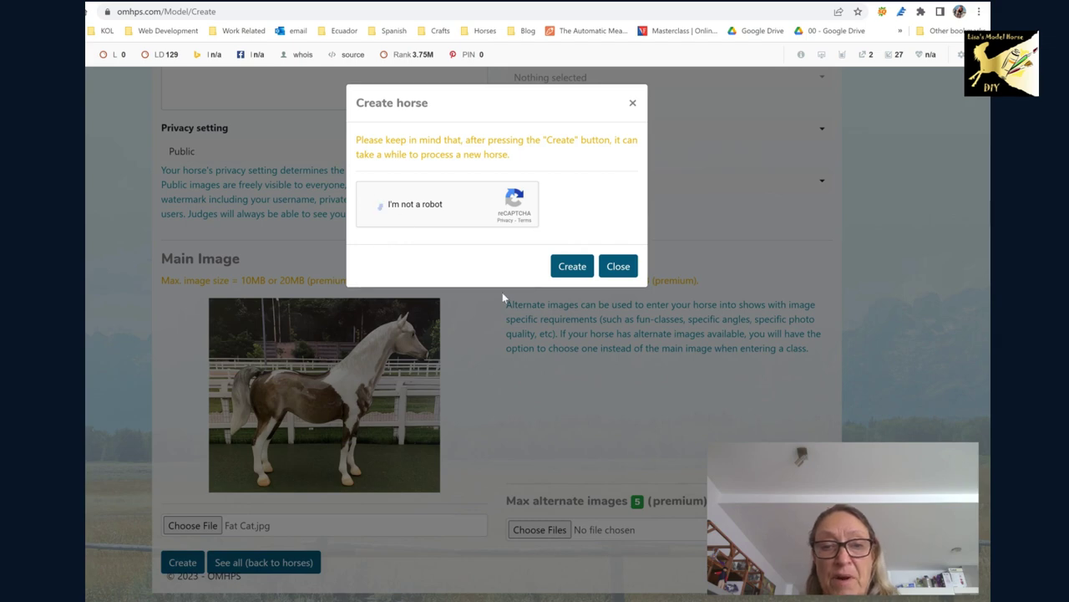
left_click(571, 266)
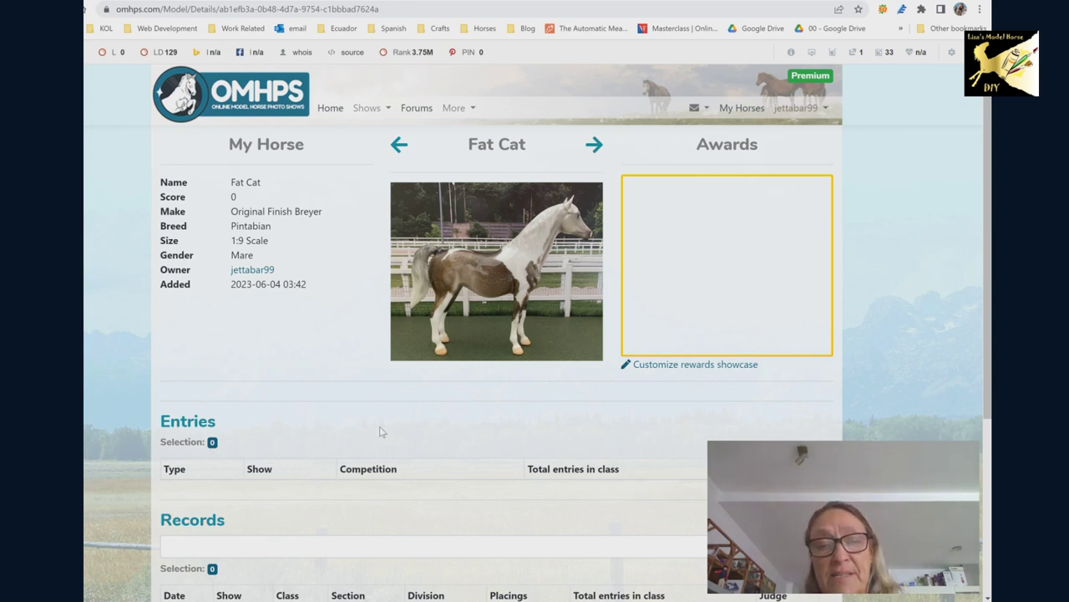
Open Fat Cat's edit page on its References section.
scroll(377, 427, "down", 3)
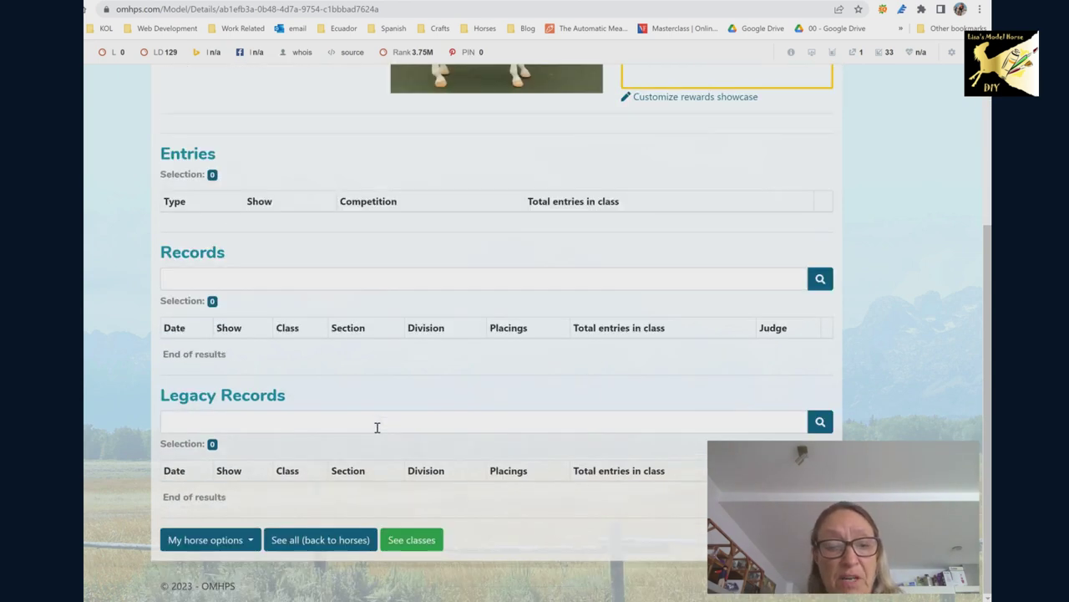
left_click(251, 543)
left_click(183, 420)
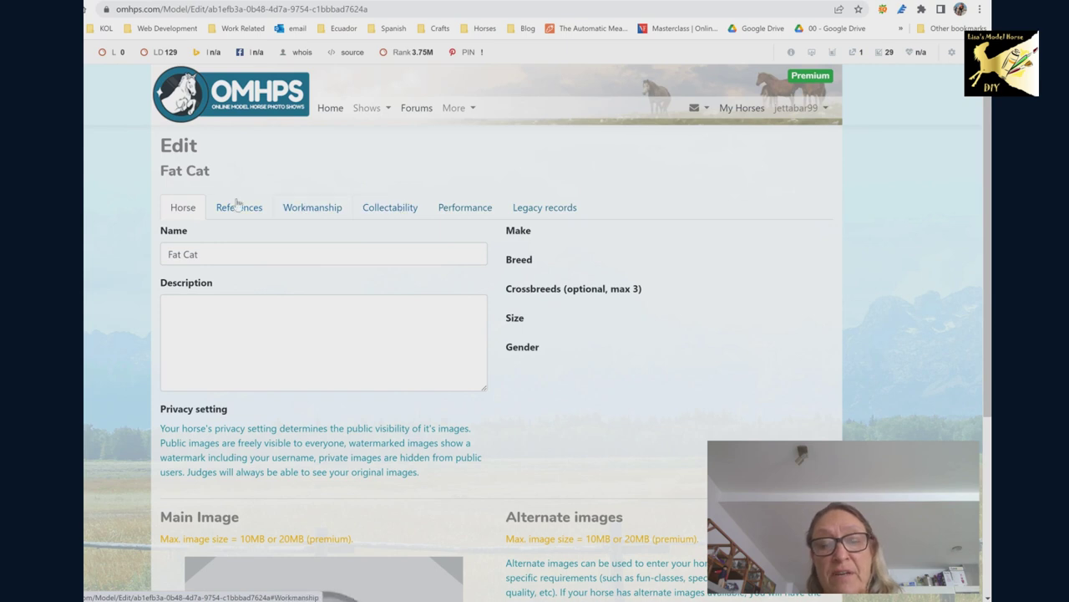
left_click(235, 209)
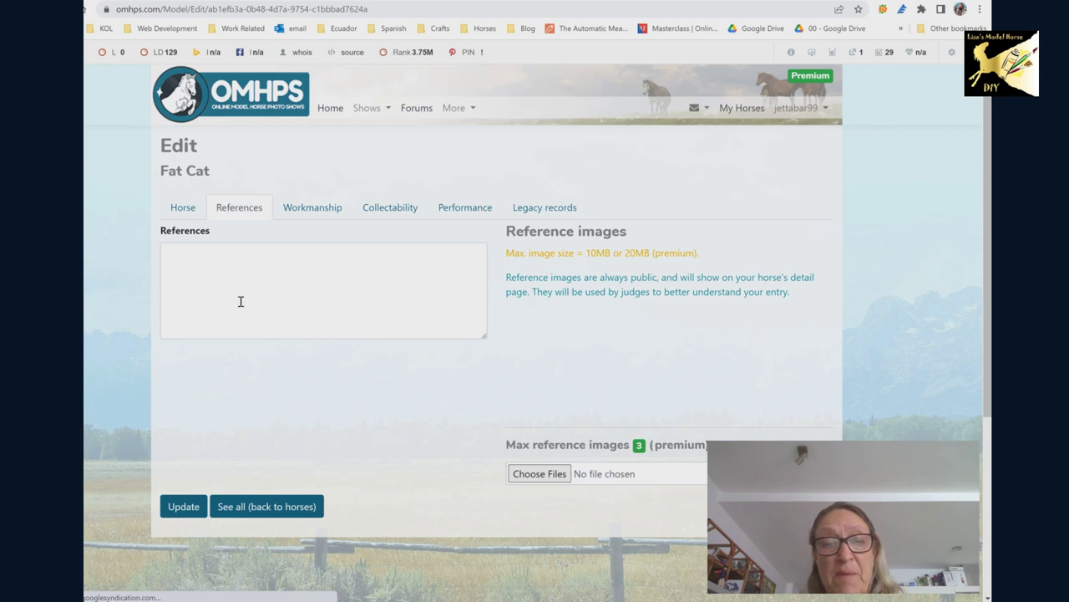
Set Fat Cat's workmanship colour to Dapple Gray using the main horse image.
left_click(313, 209)
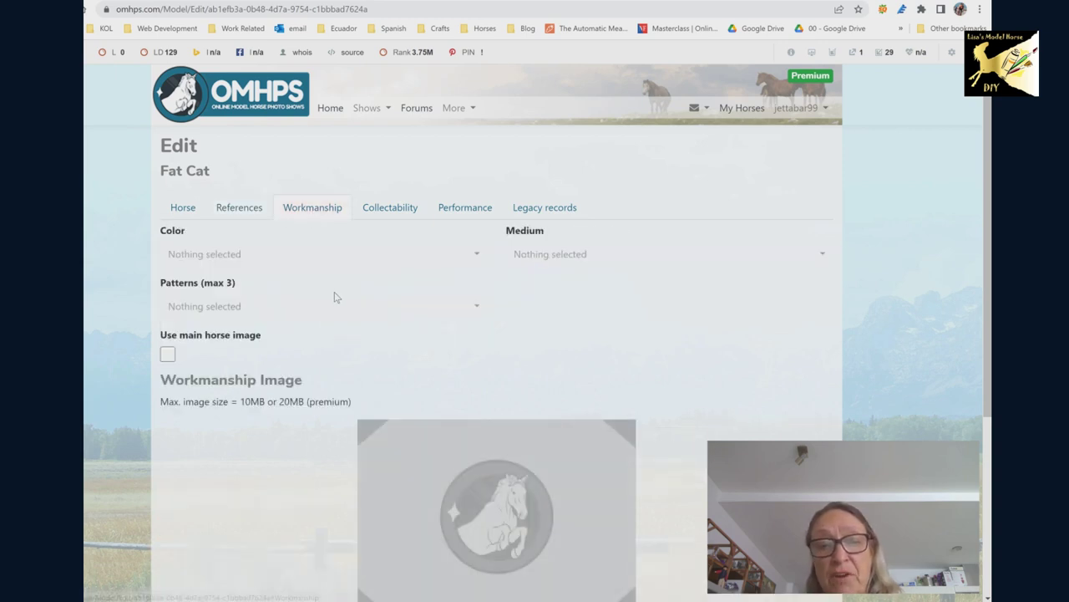
left_click(476, 257)
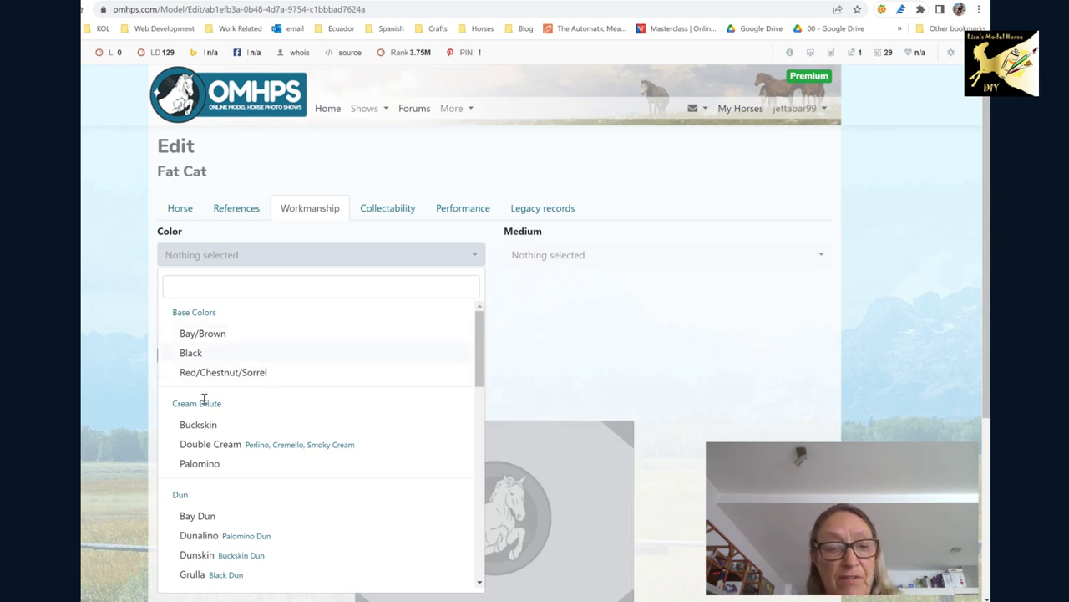
scroll(236, 465, "down", 6)
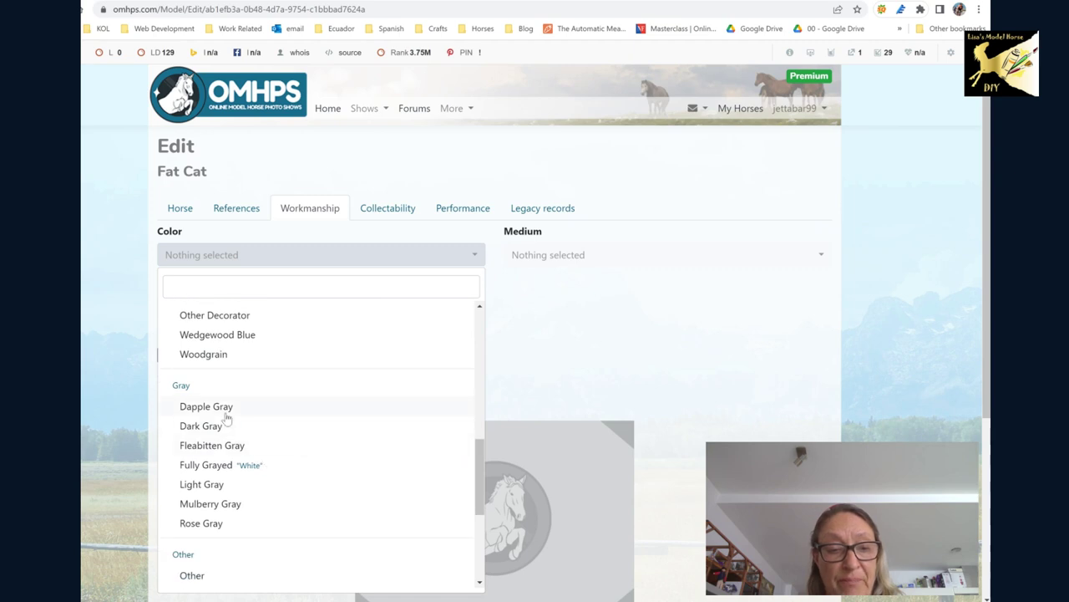
left_click(223, 412)
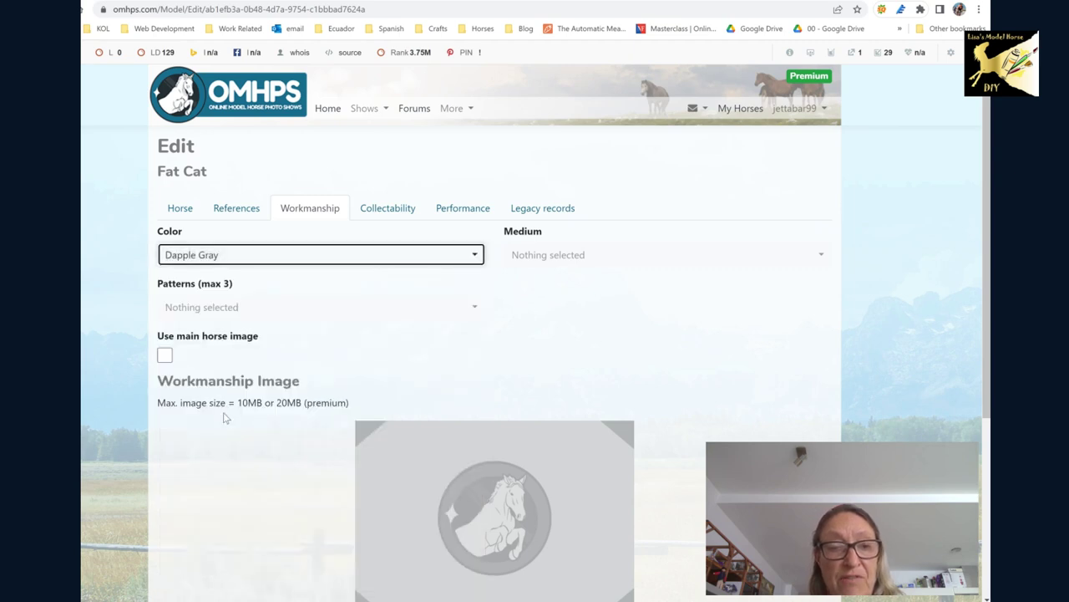
scroll(224, 418, "down", 3)
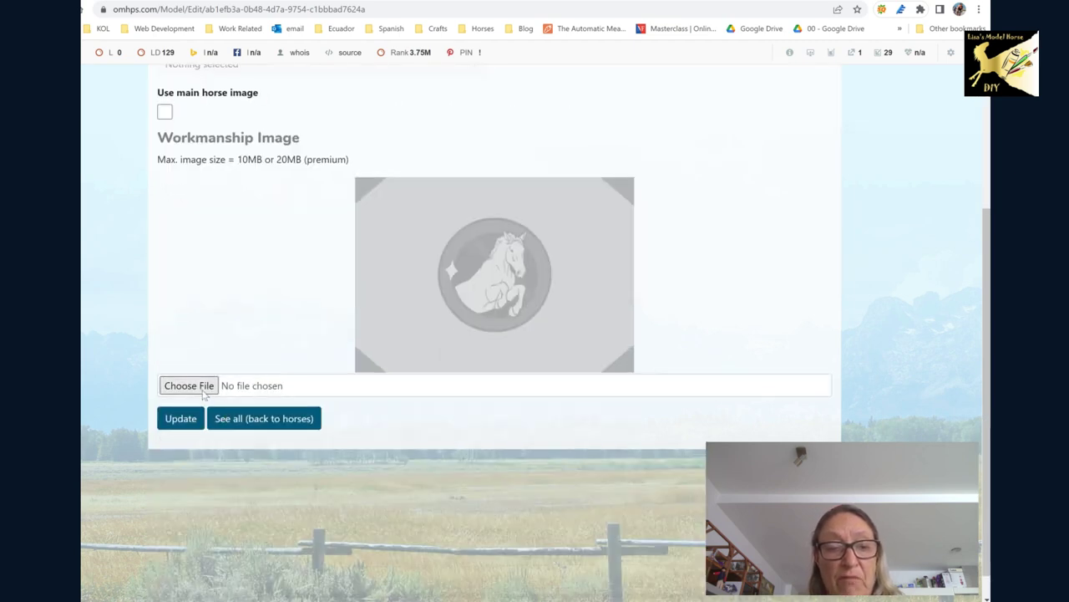
left_click(166, 112)
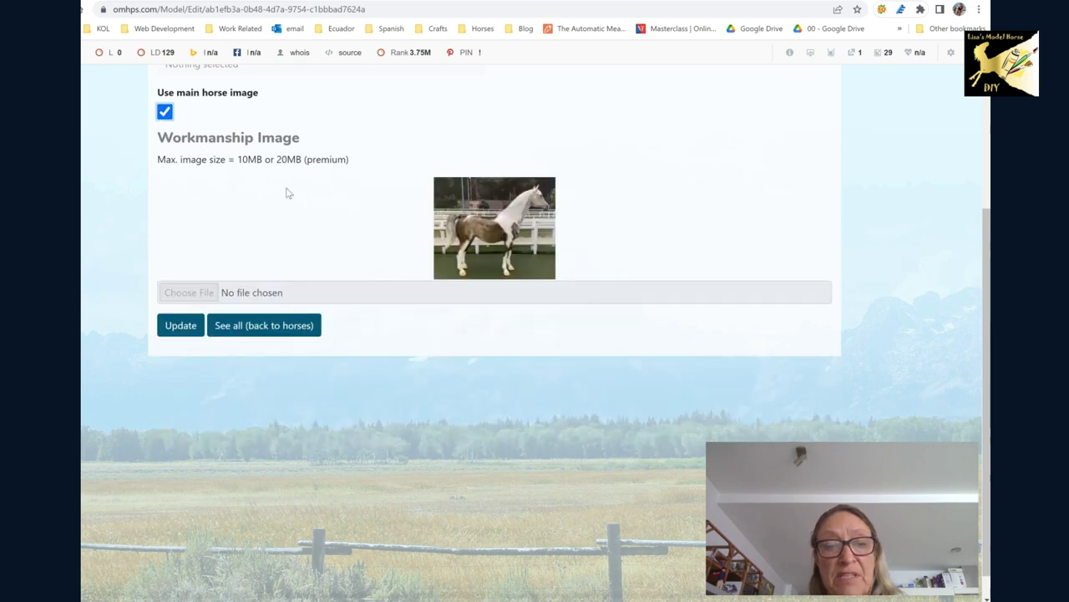
scroll(322, 262, "up", 3)
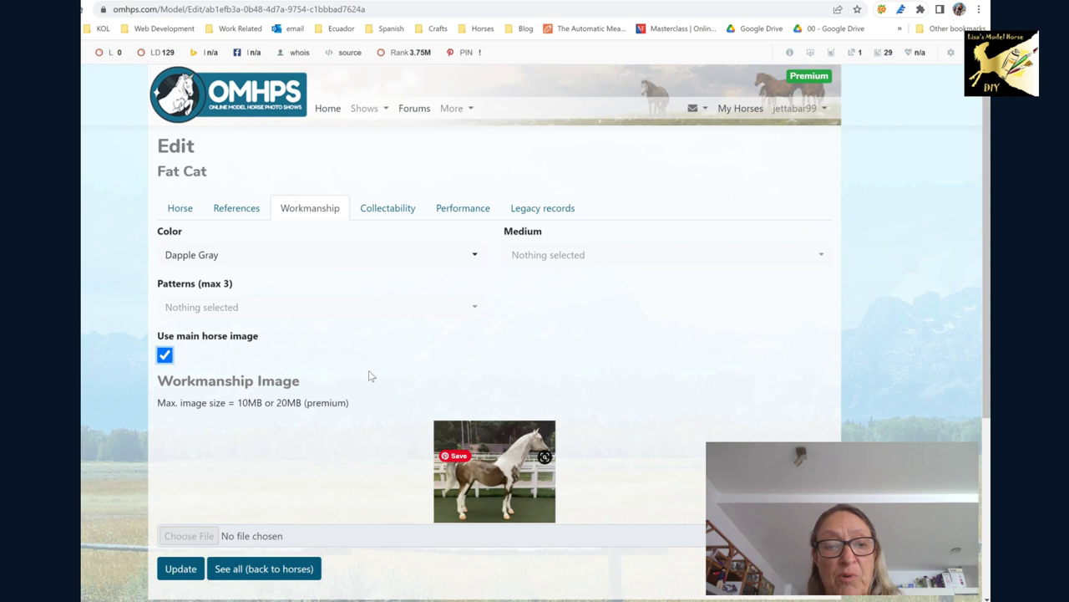
Add Tobiano as the pattern and Original Finish as the medium.
left_click(473, 310)
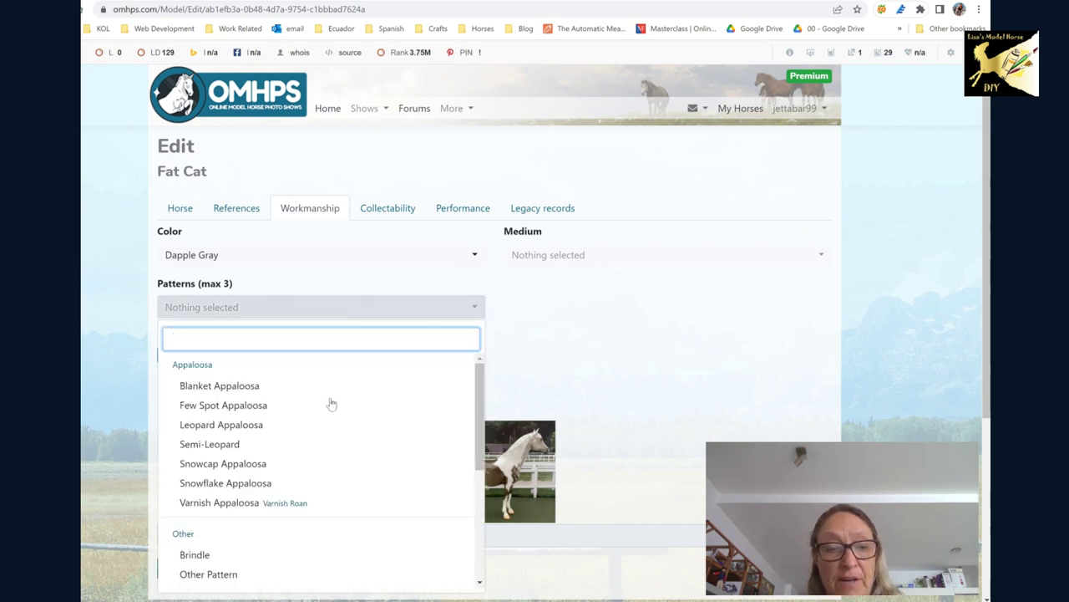
scroll(284, 429, "down", 3)
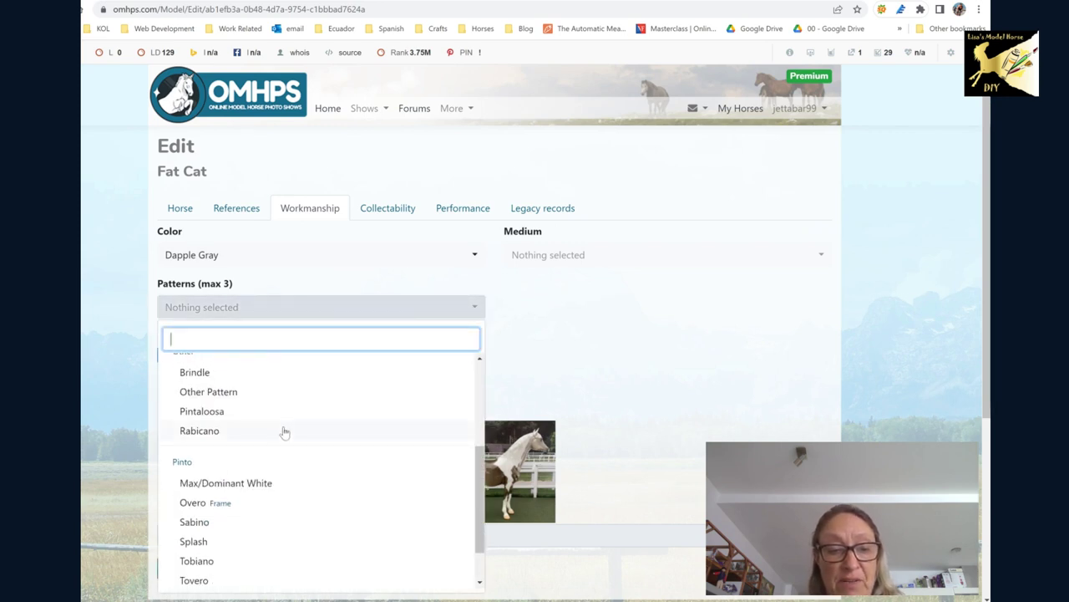
left_click(210, 565)
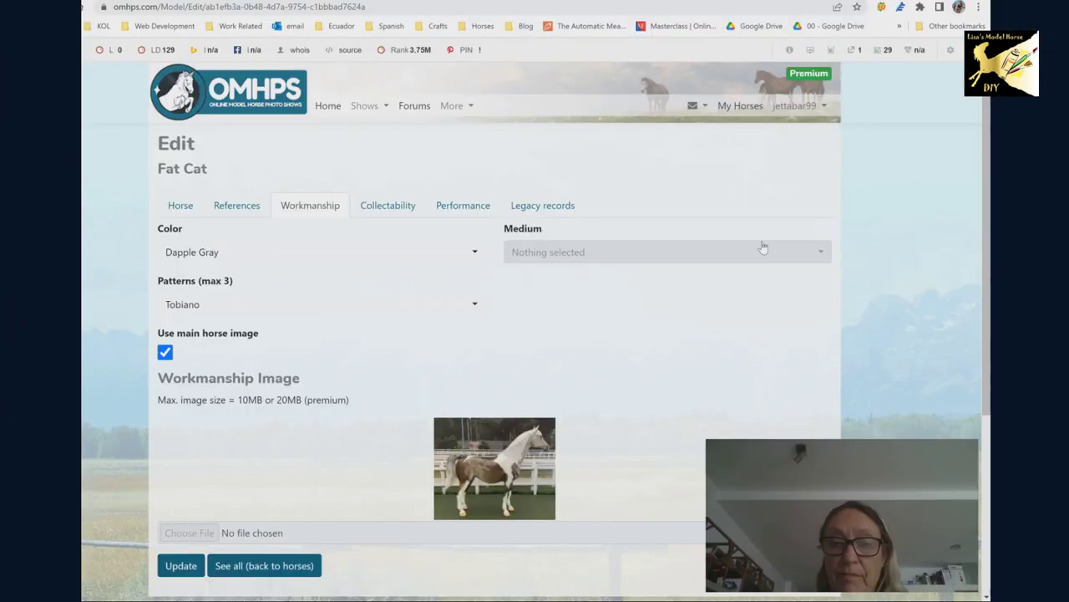
left_click(815, 251)
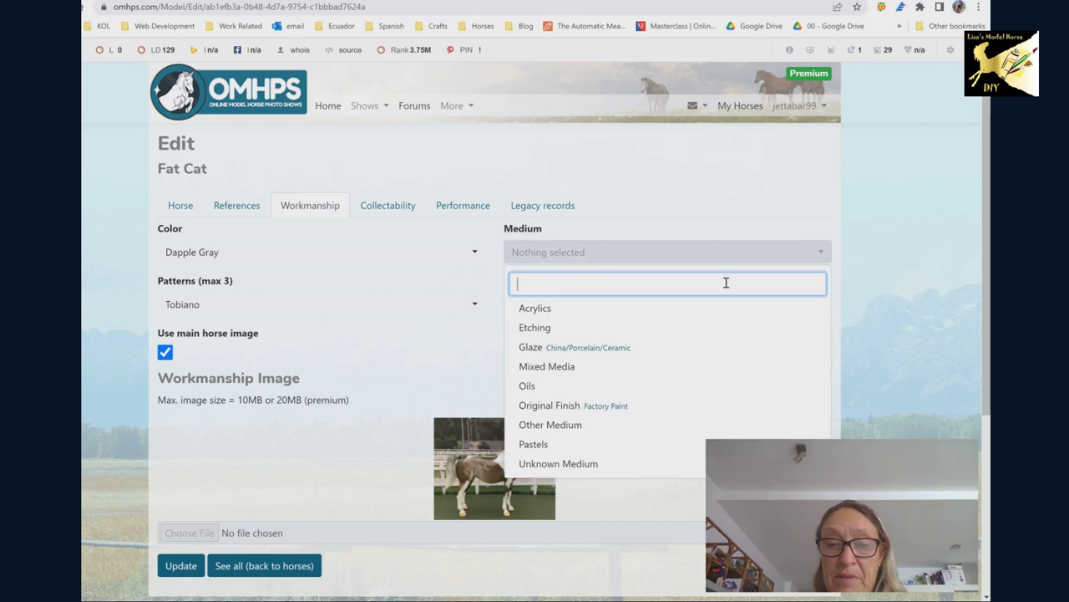
left_click(562, 408)
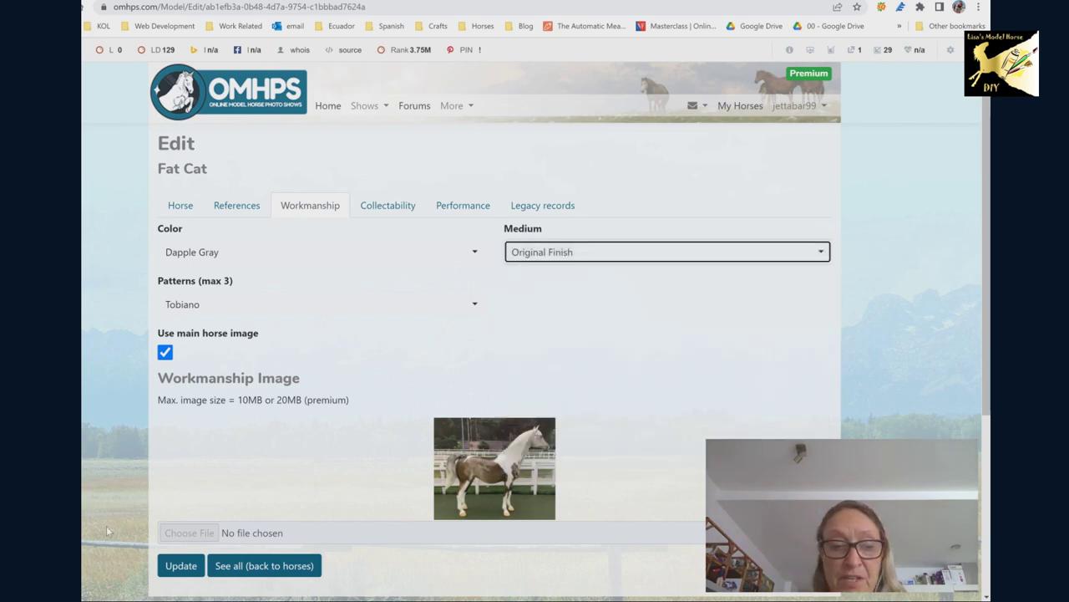
Save the workmanship update past the reCAPTCHA and reopen Fat Cat's edit page.
left_click(180, 567)
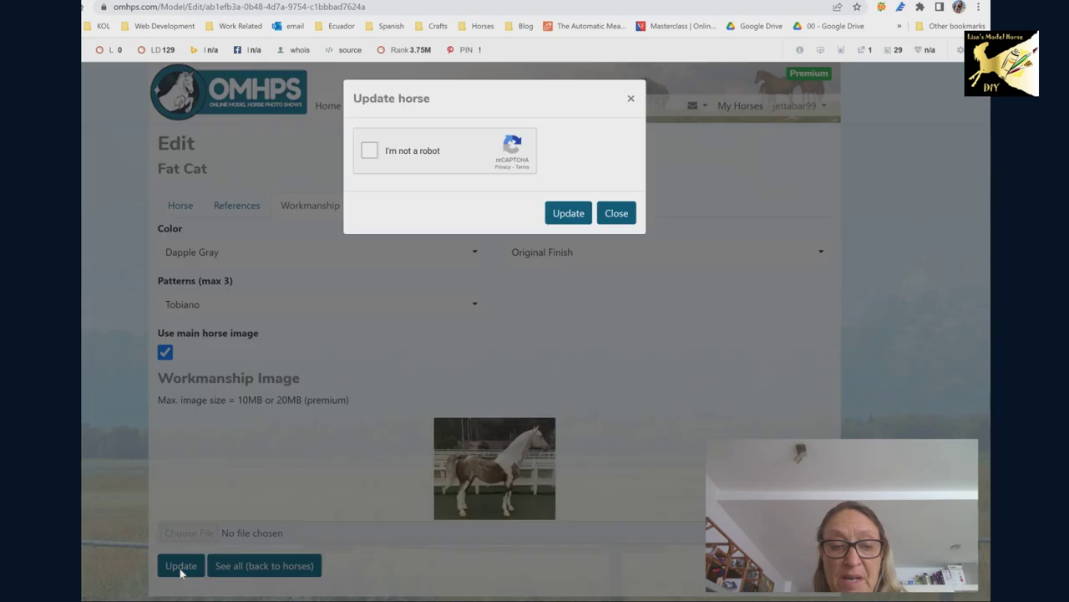
left_click(370, 151)
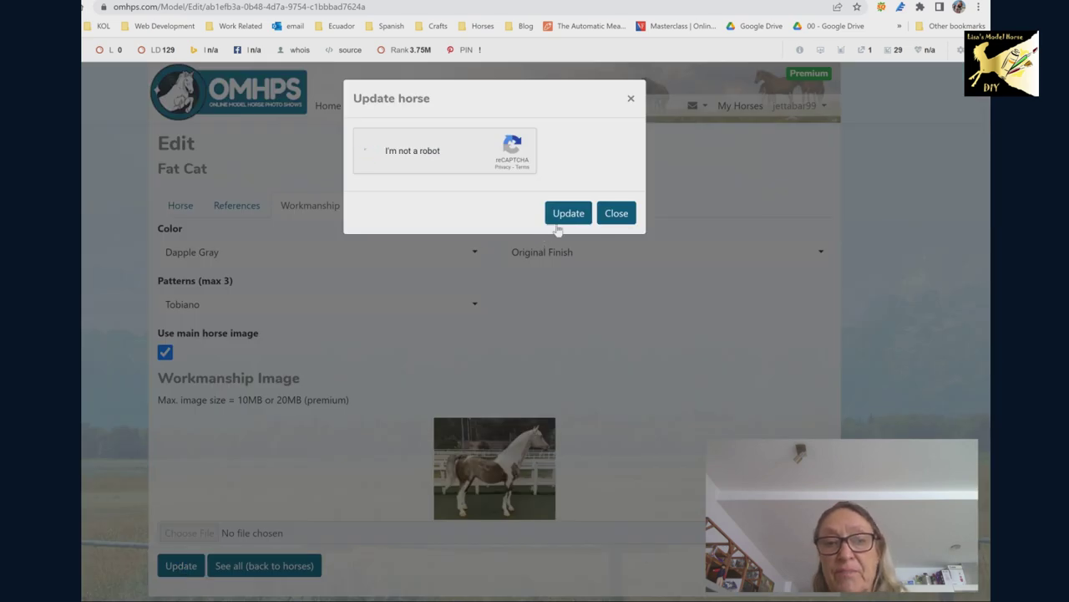
left_click(568, 213)
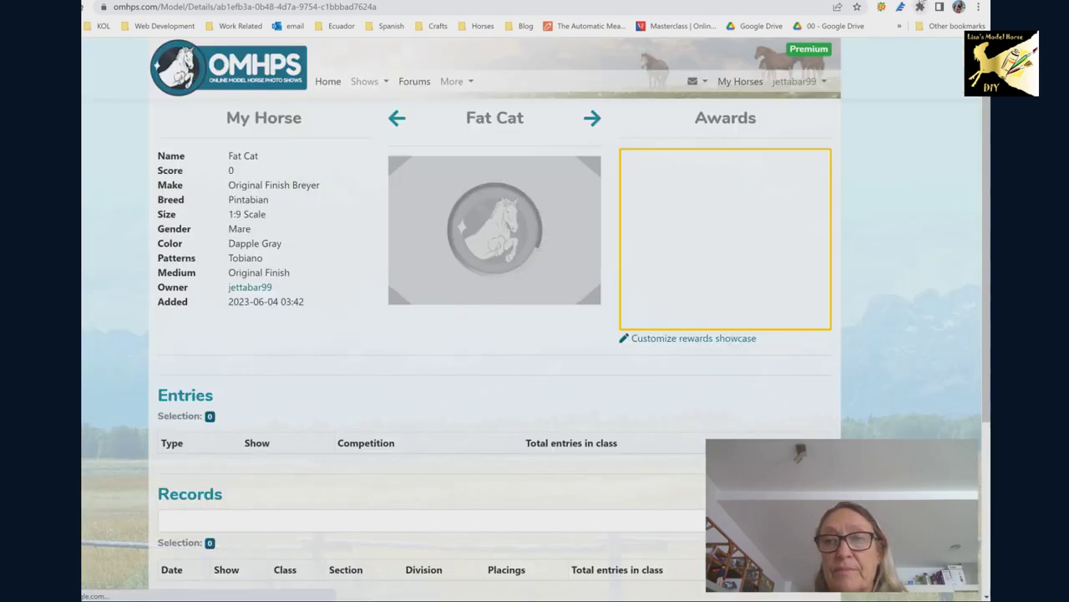
scroll(693, 442, "down", 3)
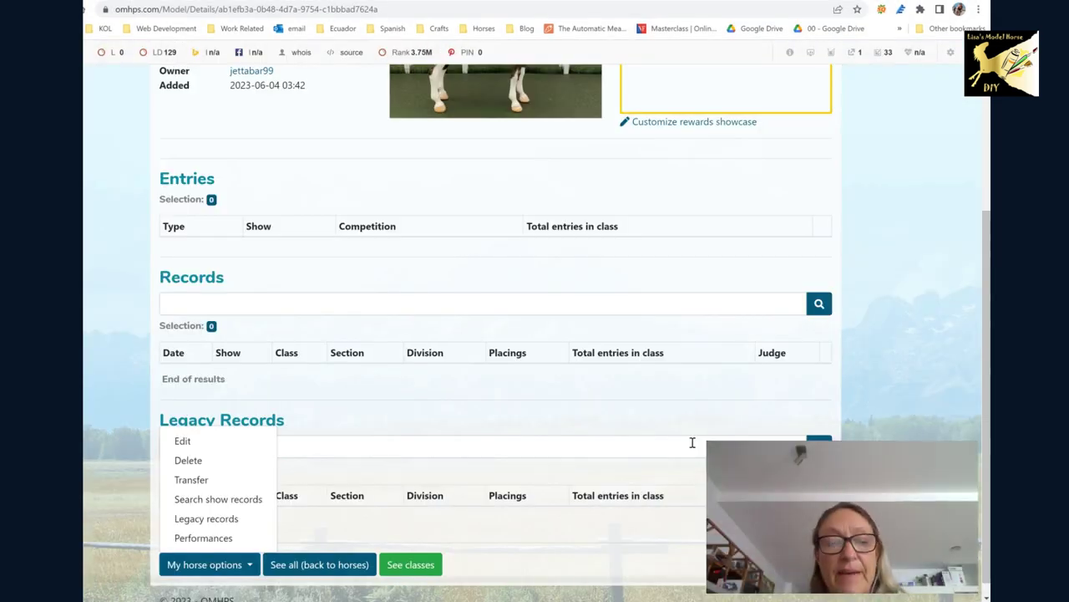
left_click(184, 443)
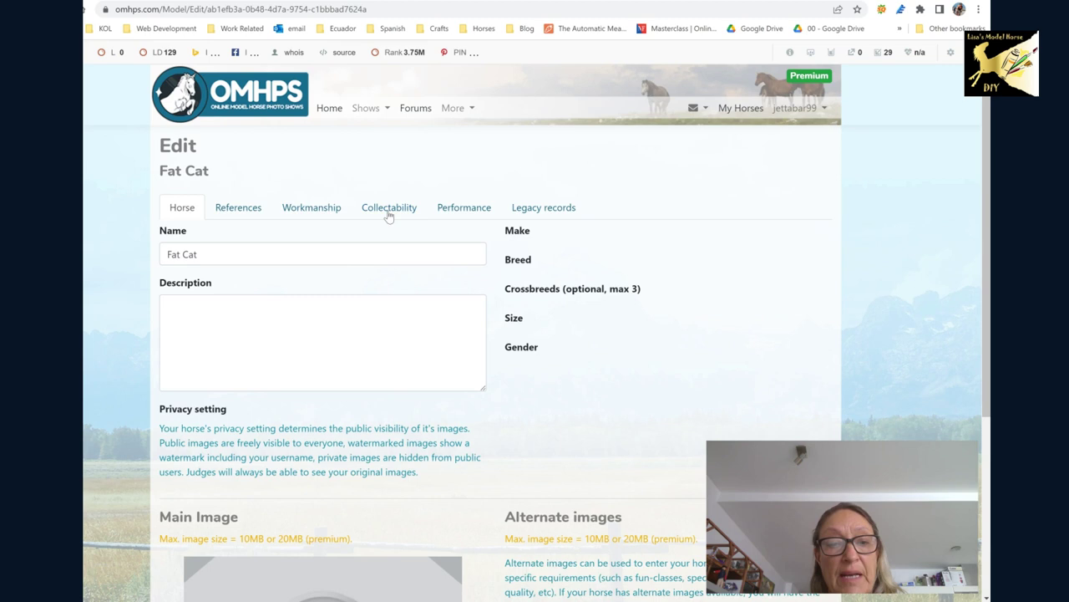
Save collectability: introduced and retired 2020, Club Exclusive, 101-300 made.
left_click(388, 212)
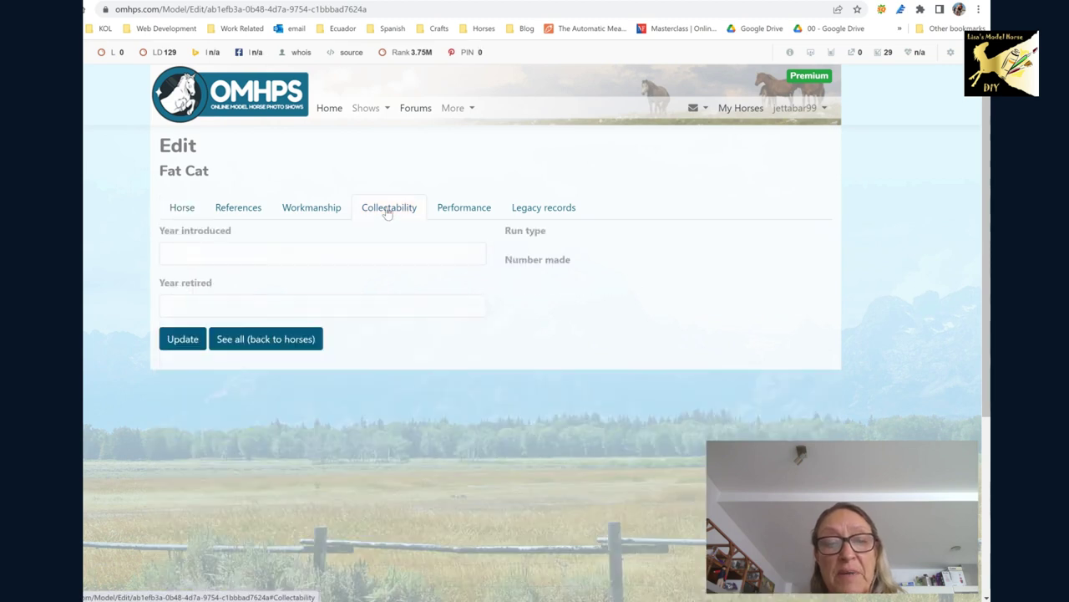
left_click(337, 254)
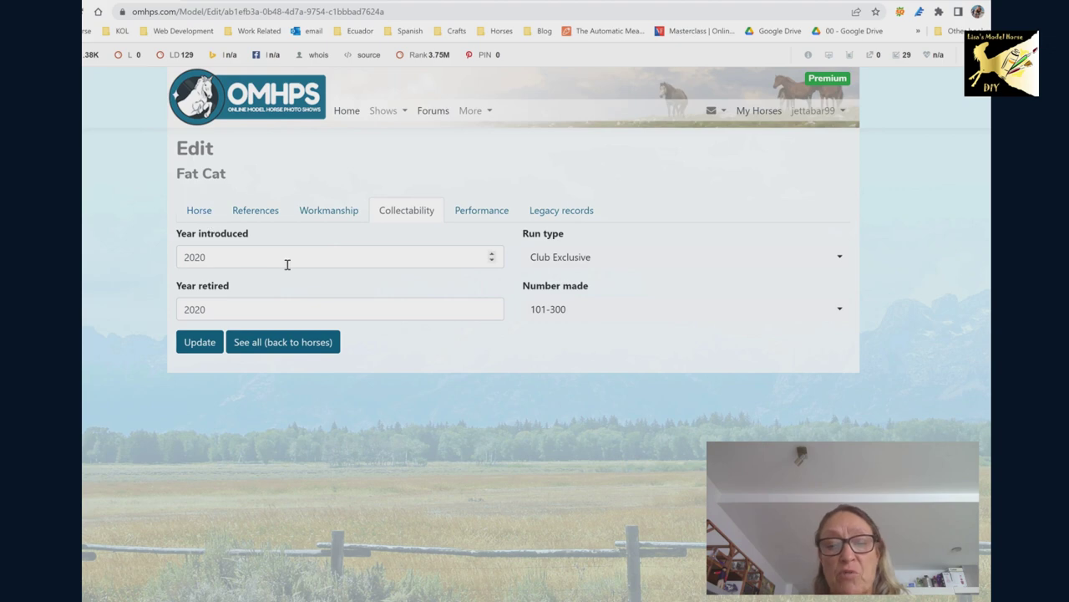
left_click(201, 343)
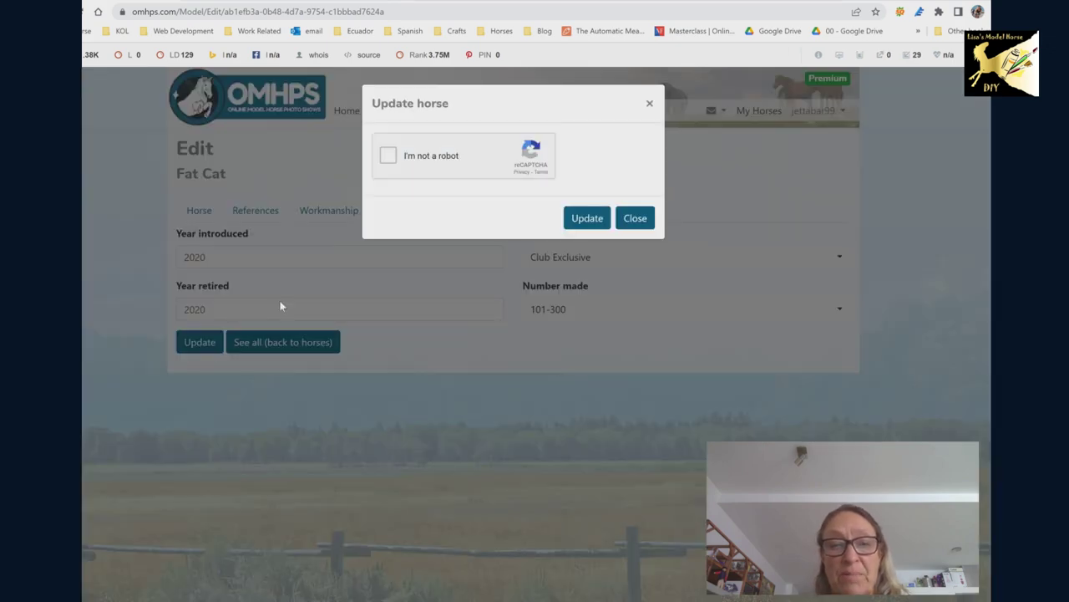
left_click(582, 222)
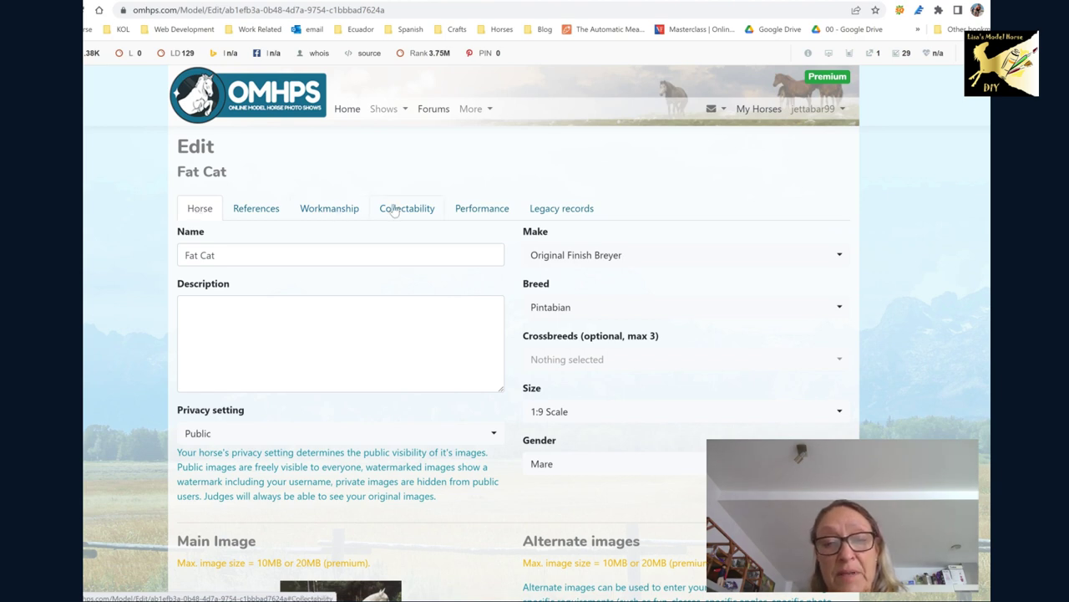
View the Workmanship tab of Fat Cat's edit form.
left_click(346, 211)
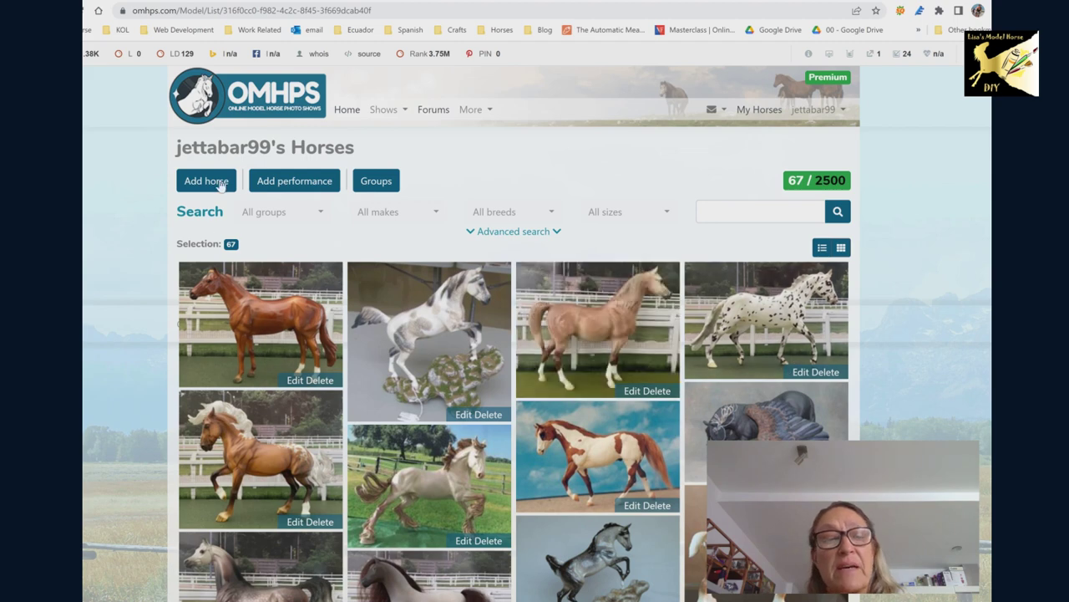
Search the horse list for 'body' and open the Body Model horse page.
left_click(723, 217)
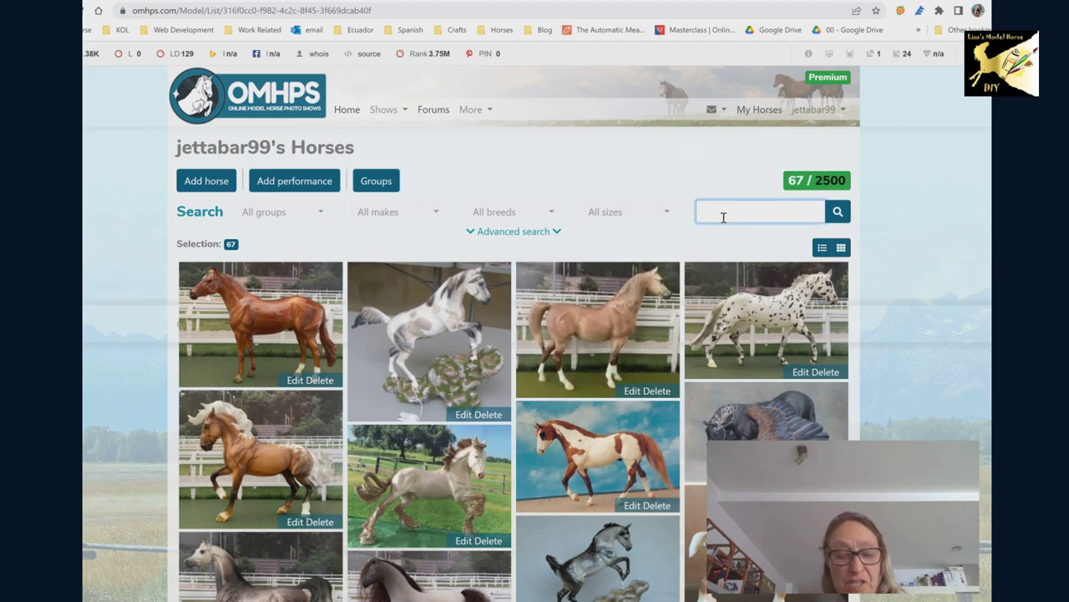
key("Return")
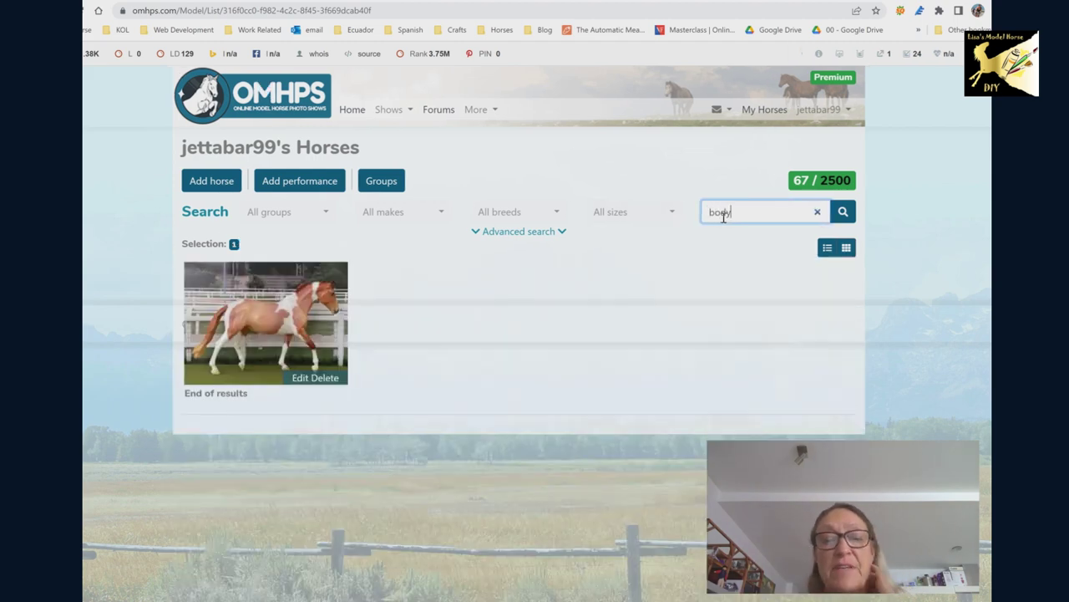
left_click(284, 325)
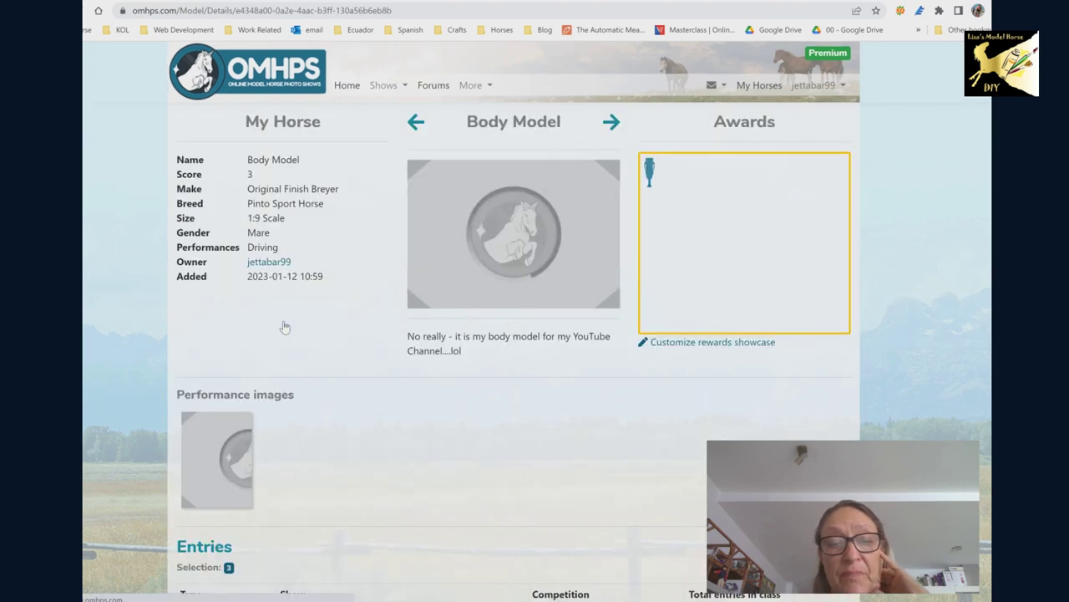
scroll(292, 403, "down", 6)
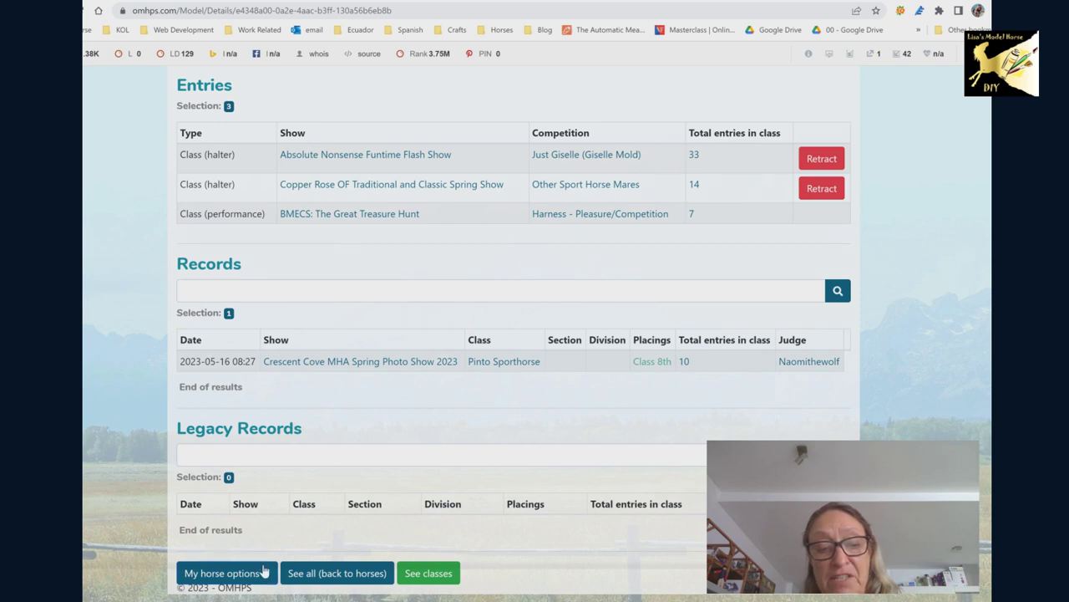
Edit Body Model through My horse options and view its Performance tab.
left_click(264, 570)
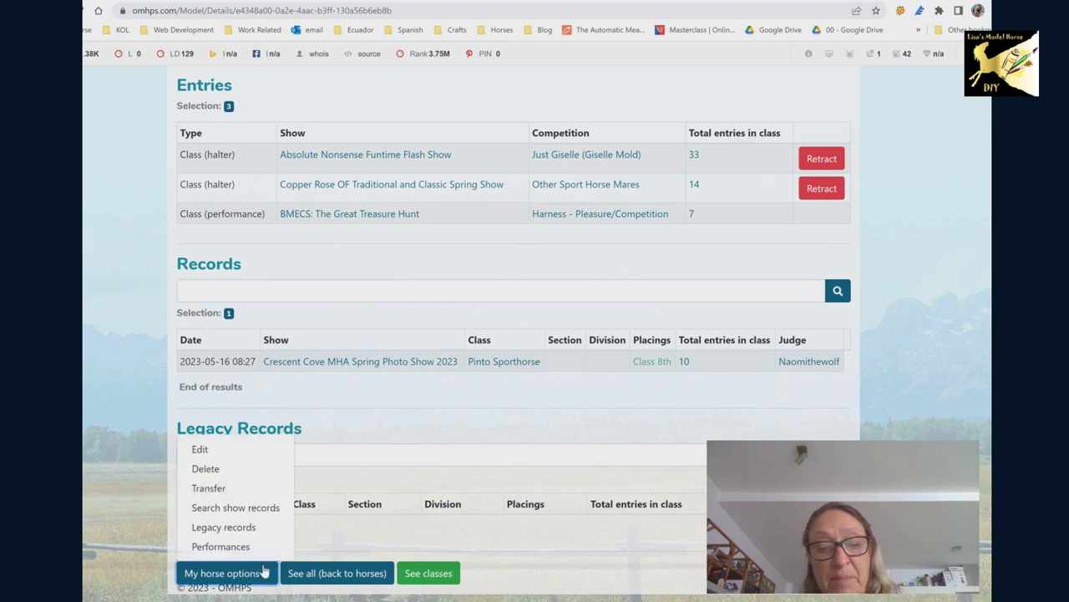
left_click(205, 451)
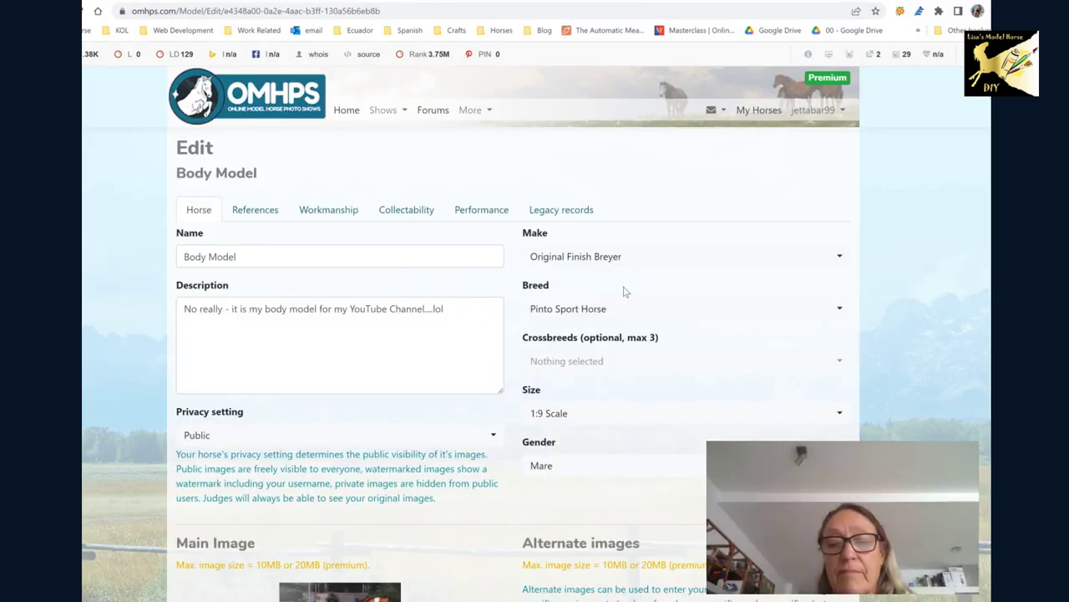
left_click(481, 211)
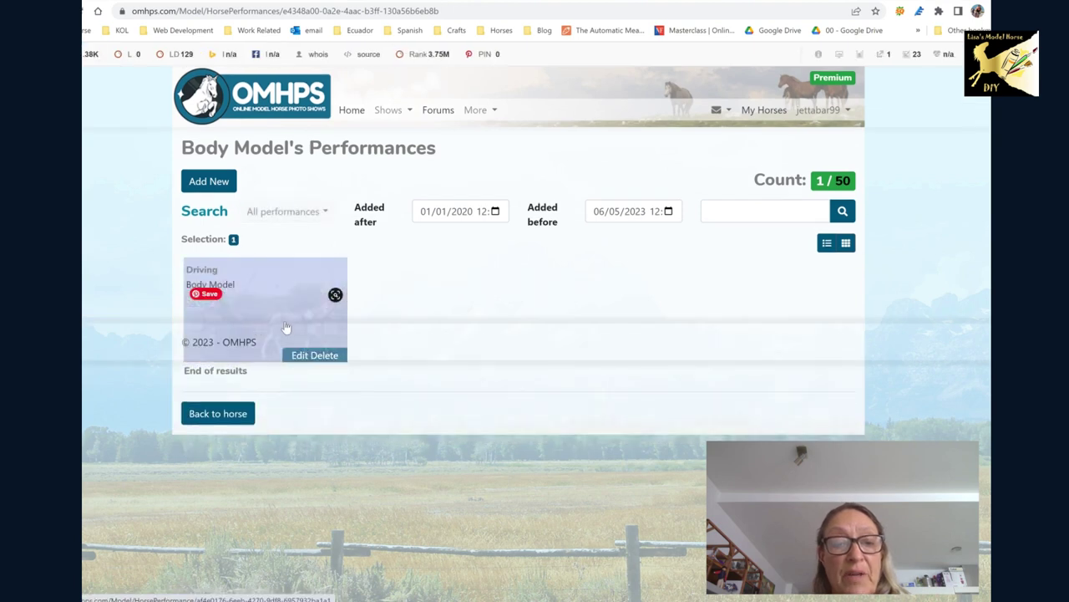
Add a new performance for Body Model with English Bareback as the performance type.
left_click(209, 182)
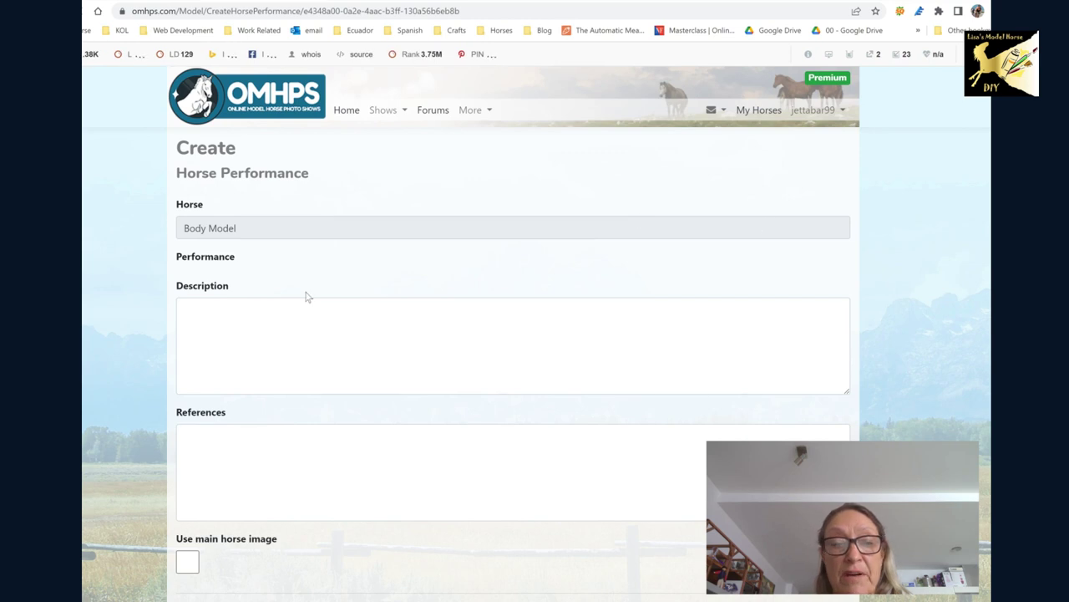
left_click(238, 284)
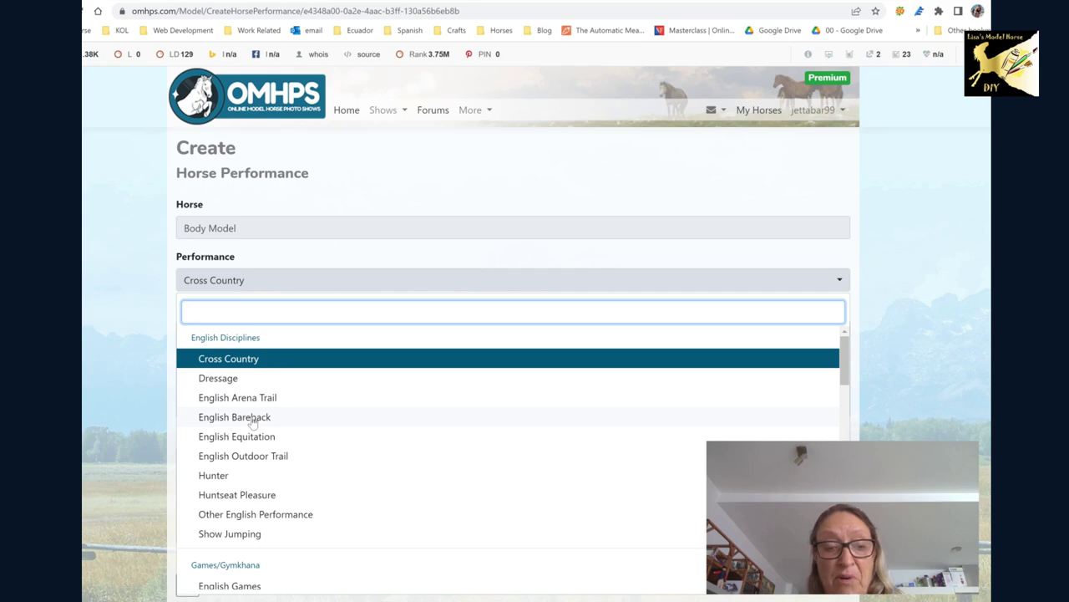
left_click(242, 417)
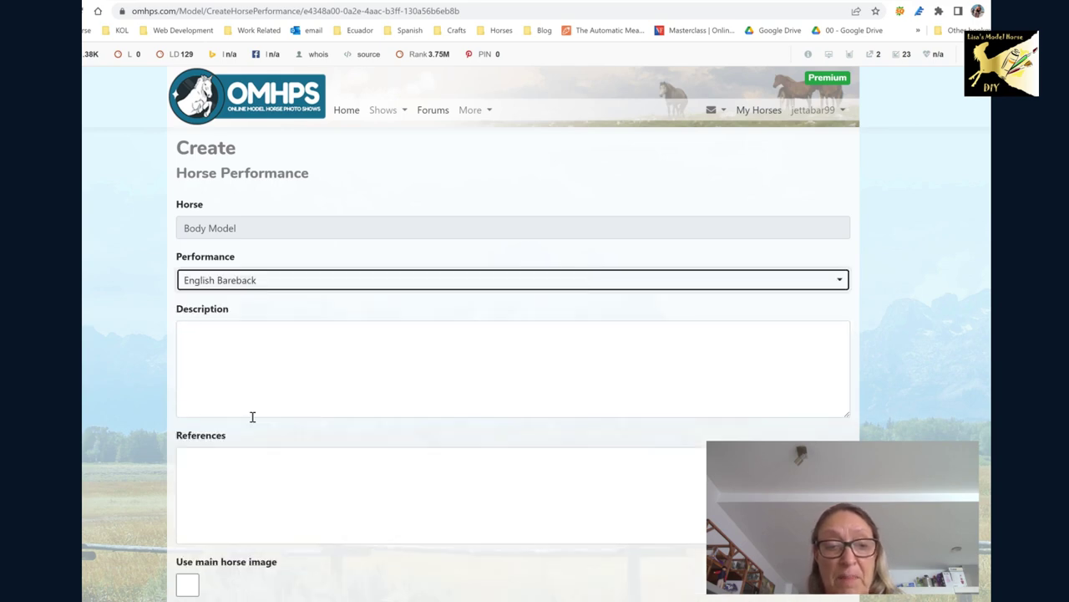
Set jungle jim 2.jpg as the performance's main image.
scroll(252, 416, "down", 5)
left_click(207, 493)
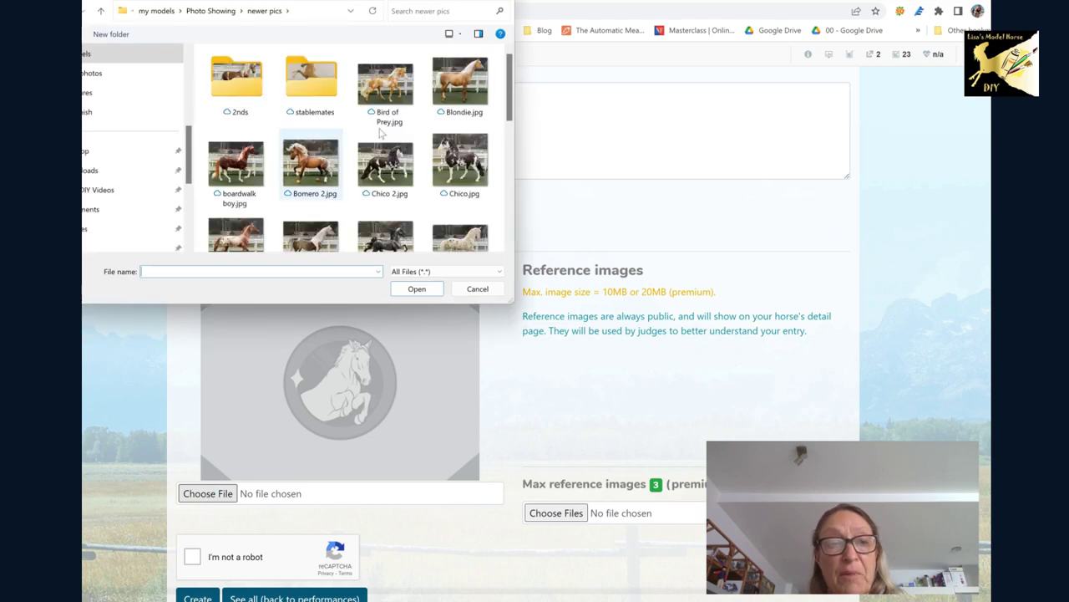
scroll(378, 177, "down", 2)
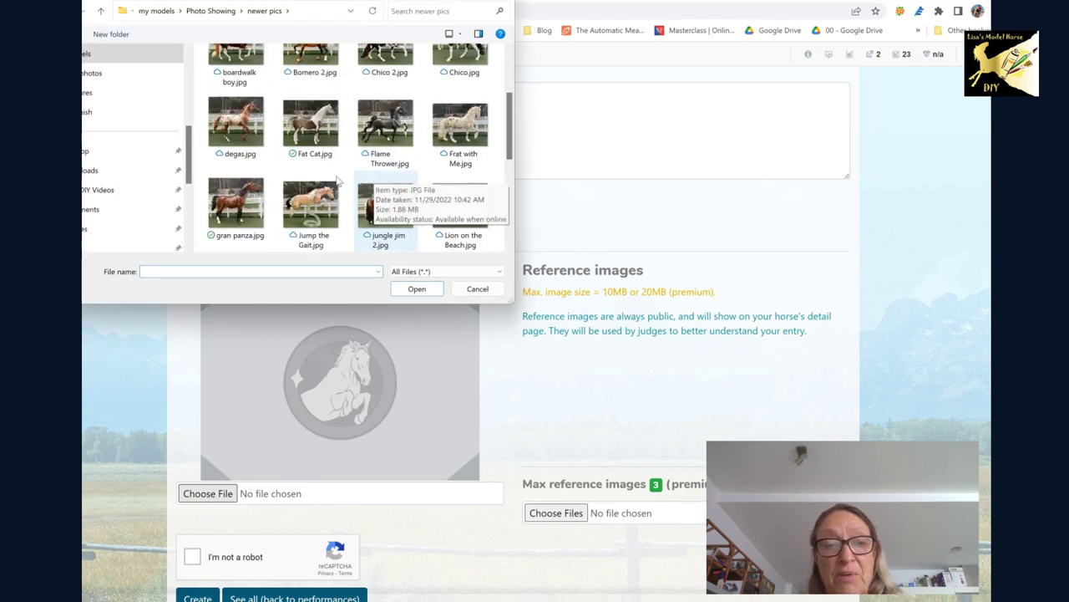
left_click(384, 207)
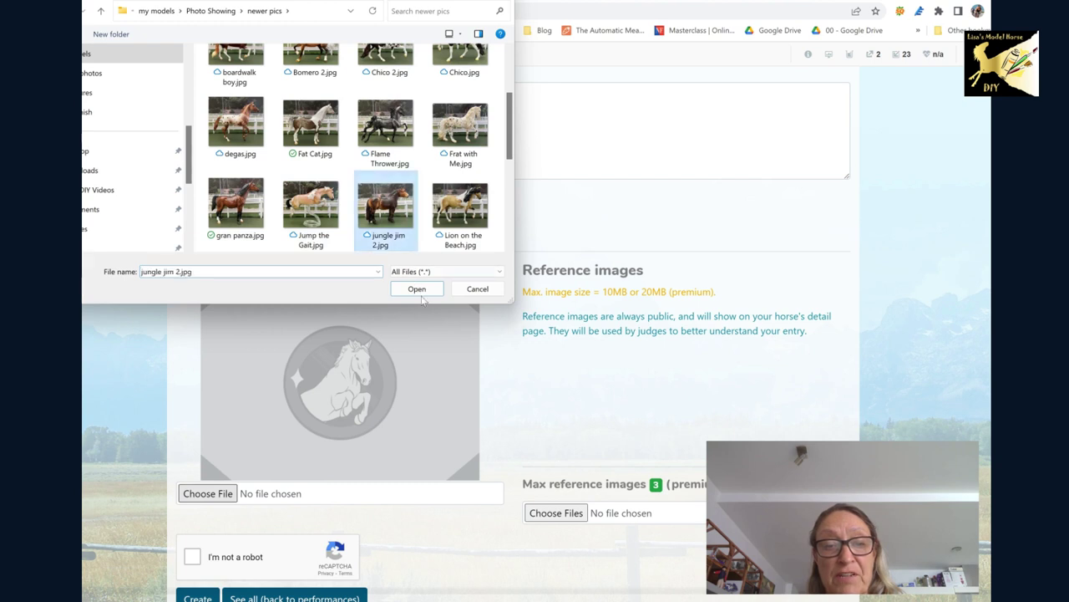
left_click(417, 291)
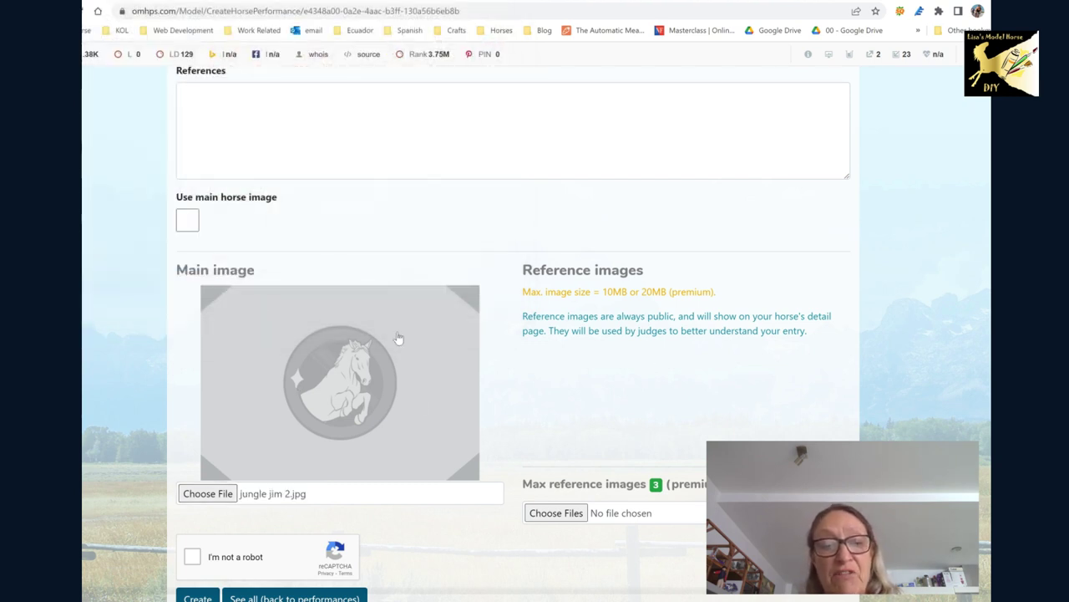
Select the Description and References fields and review the new performance form.
scroll(320, 331, "up", 3)
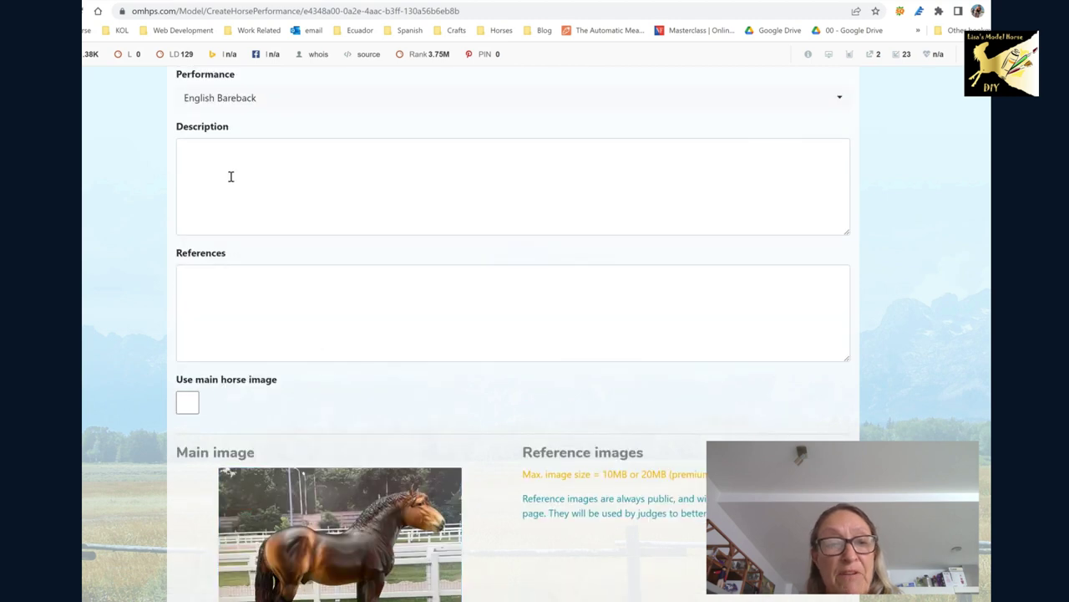
left_click(226, 172)
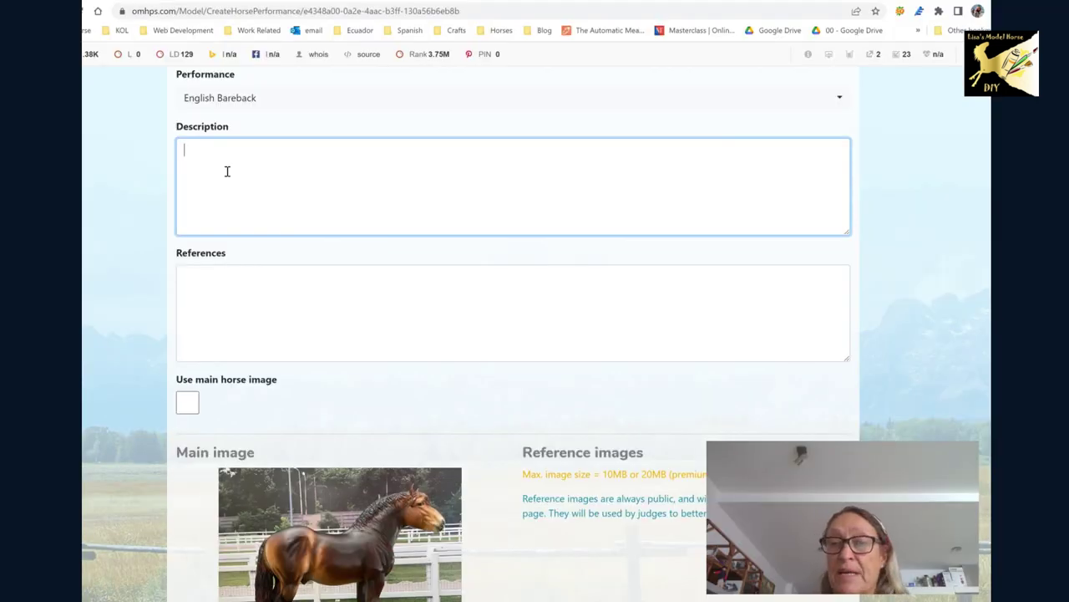
left_click(218, 292)
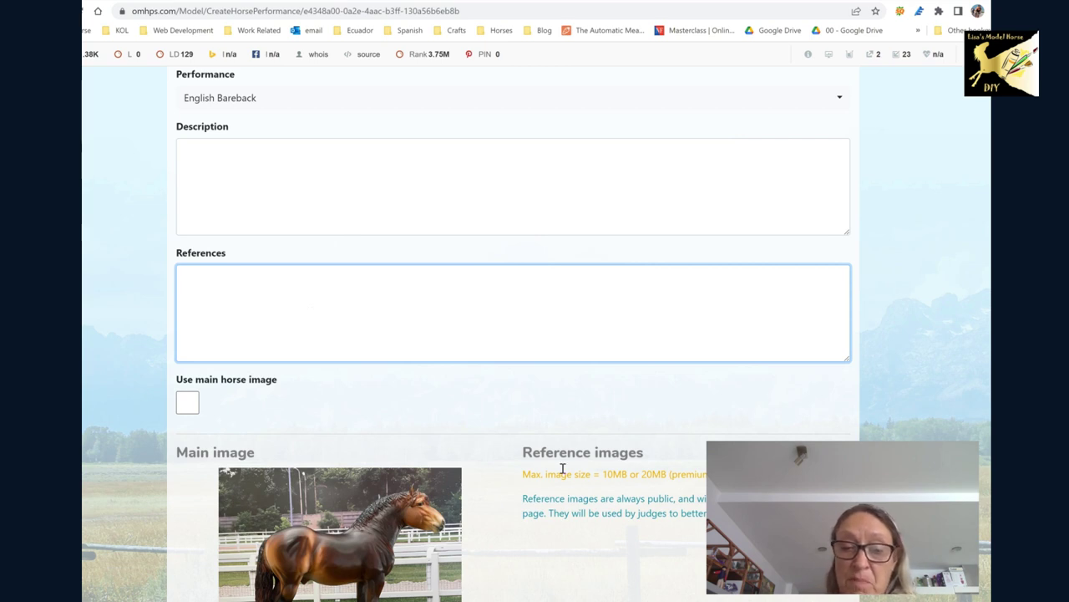
scroll(562, 468, "down", 3)
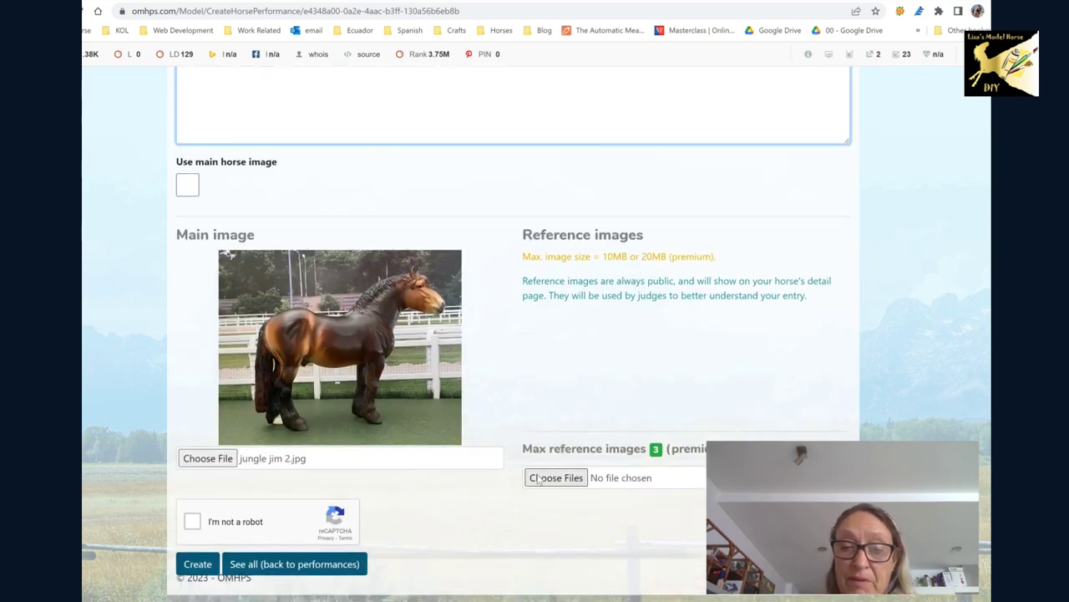
scroll(583, 361, "up", 5)
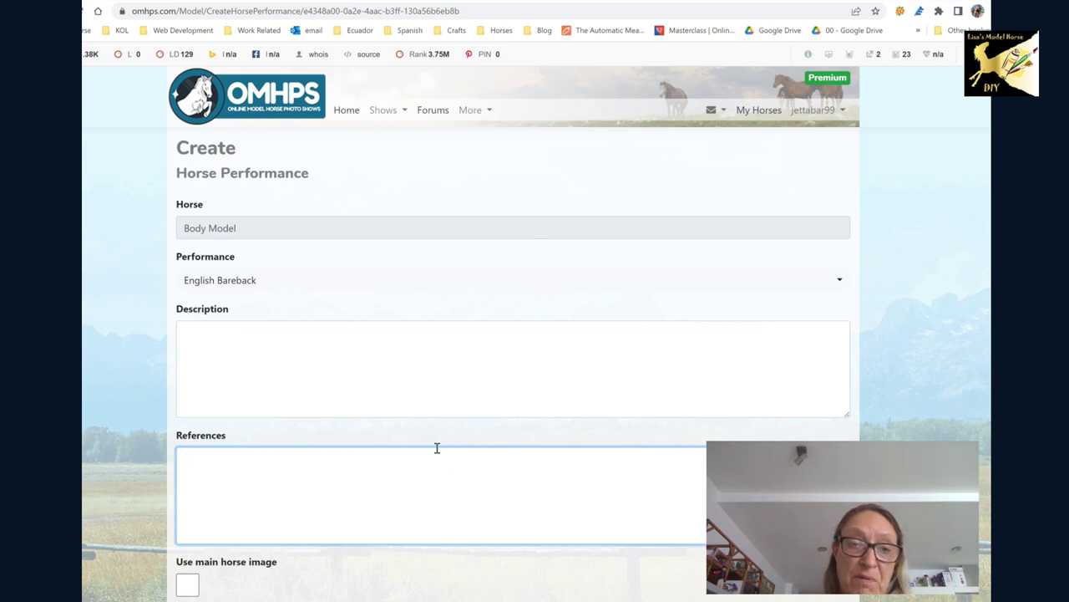
scroll(262, 299, "down", 2)
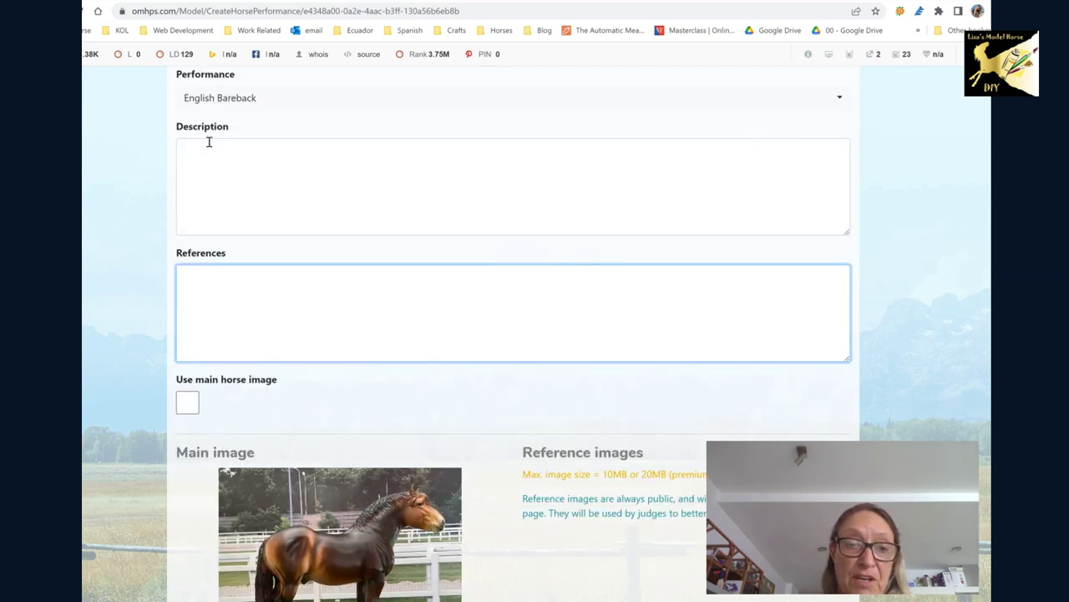
scroll(269, 281, "down", 2)
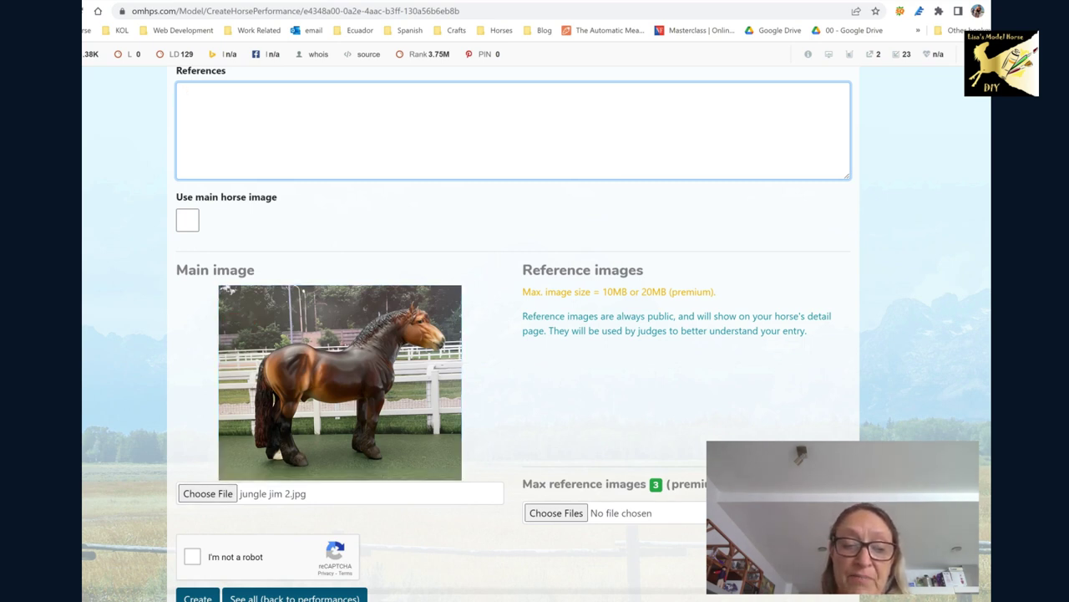
scroll(566, 339, "up", 3)
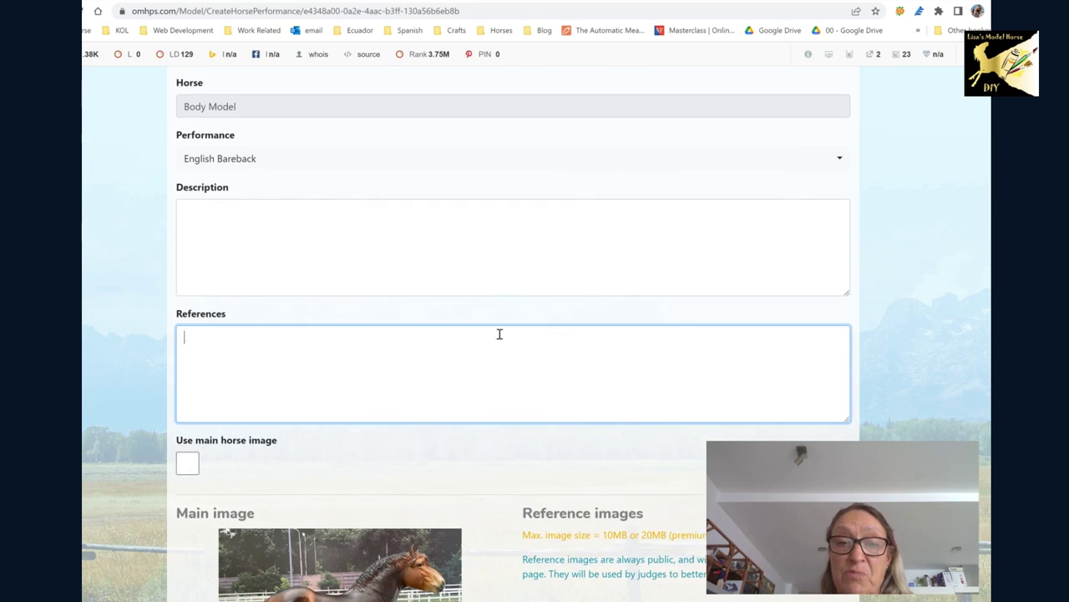
scroll(499, 334, "up", 2)
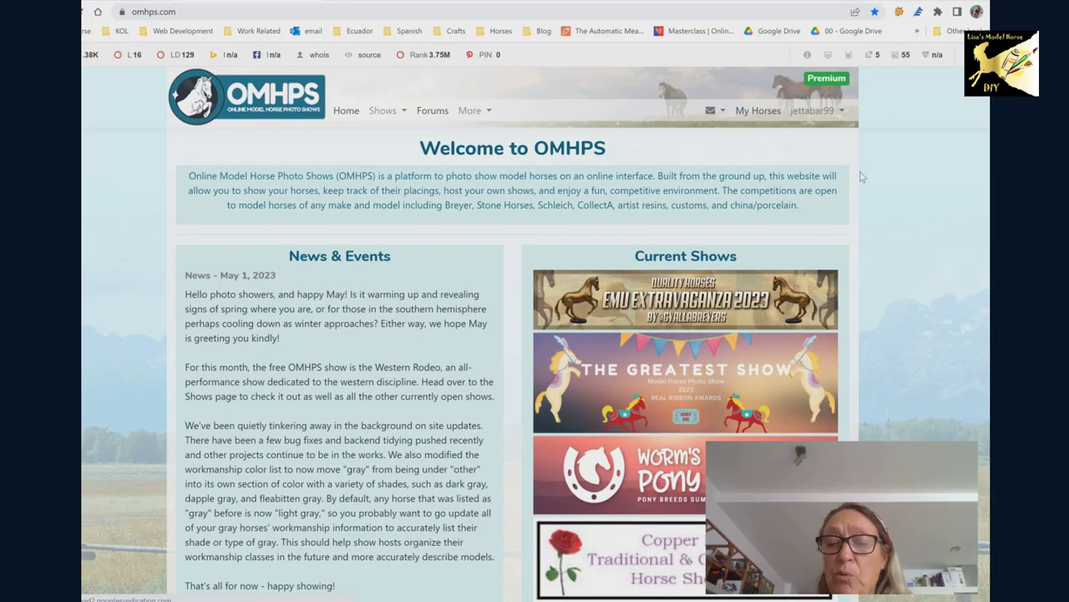
left_click(724, 114)
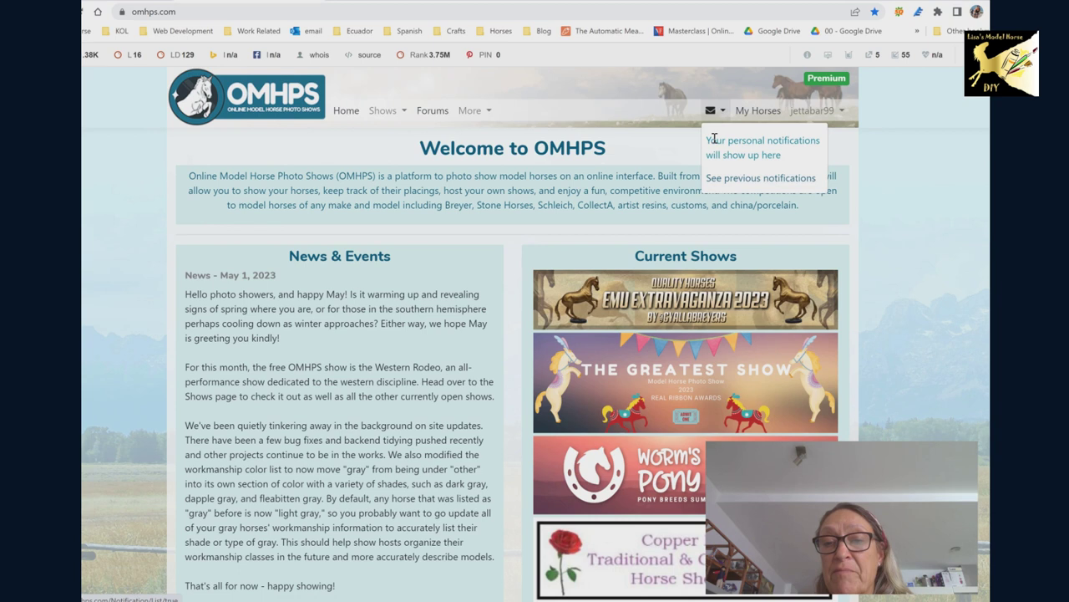
left_click(836, 114)
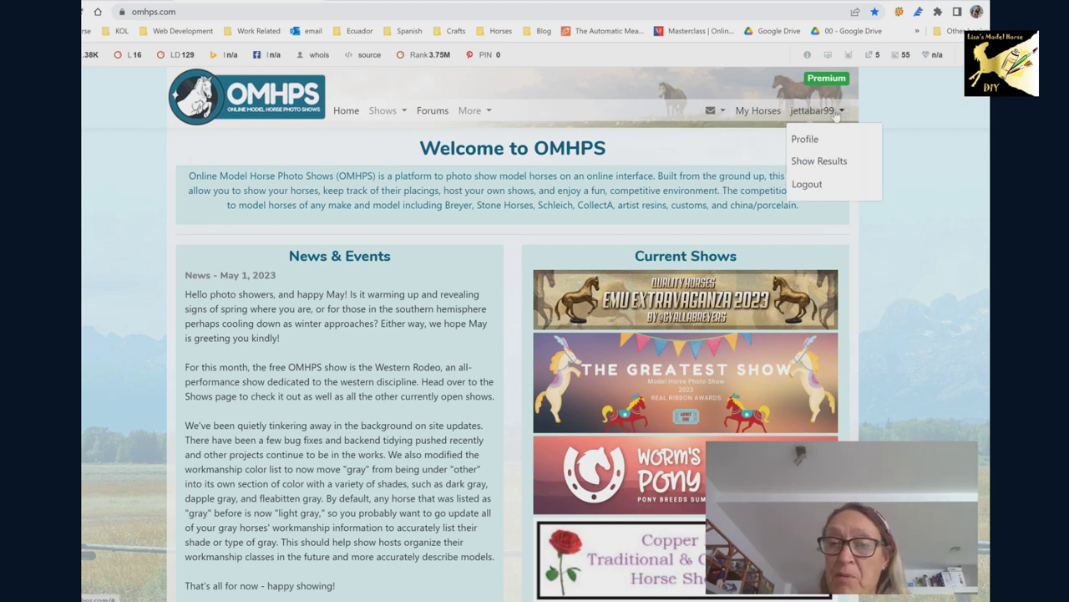
left_click(817, 162)
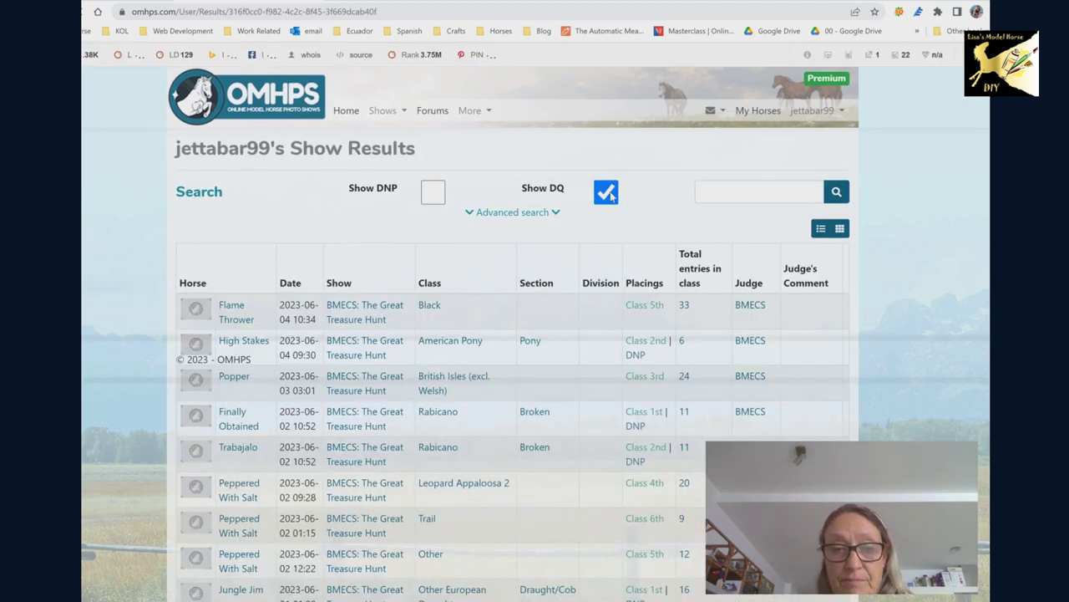
left_click(608, 193)
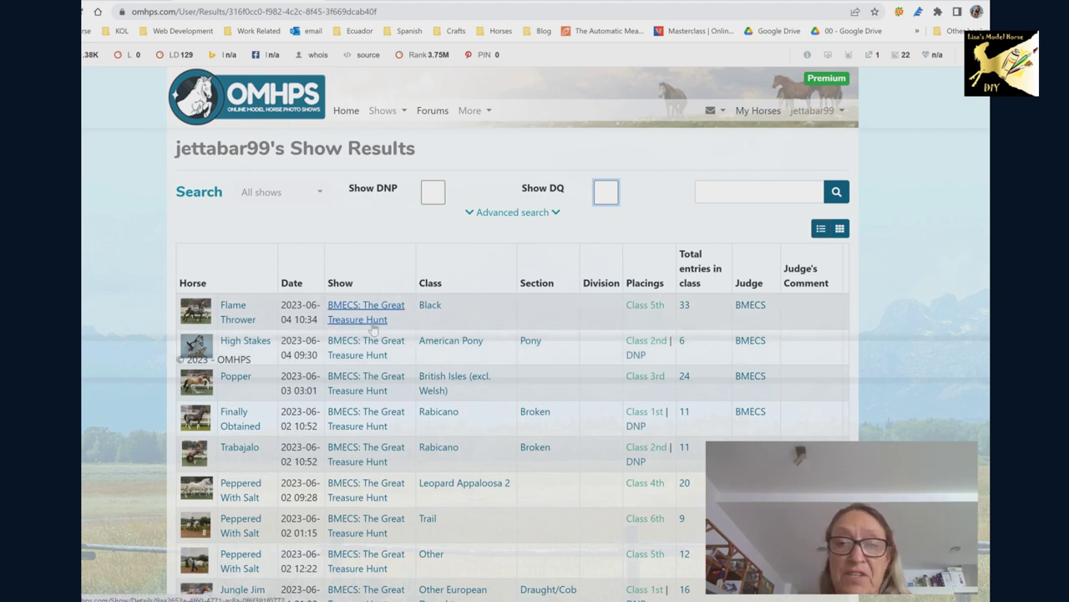
key("space")
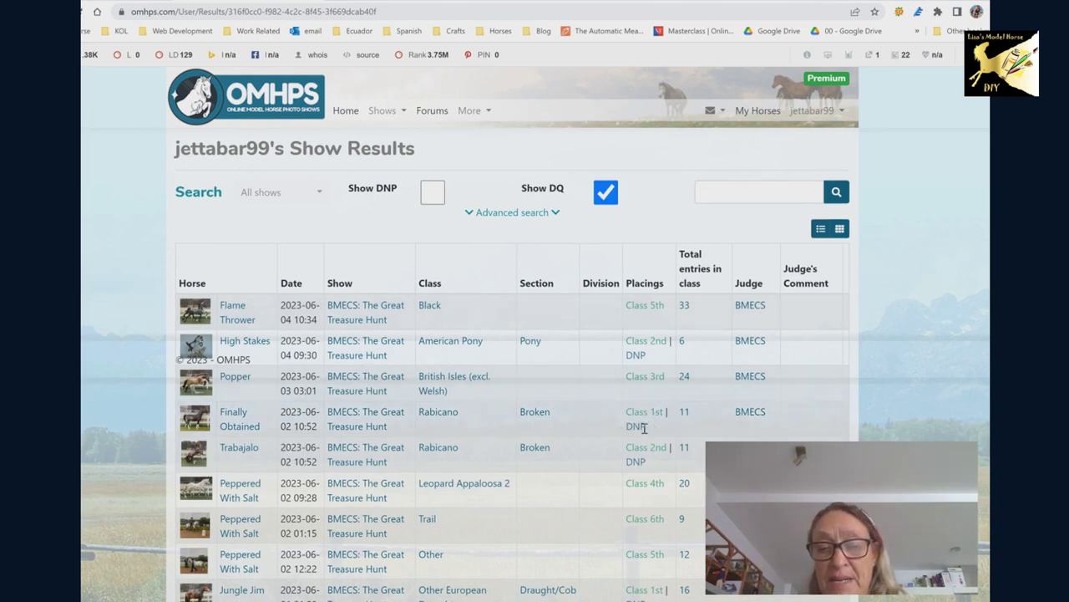
left_click_drag(645, 428, 627, 426)
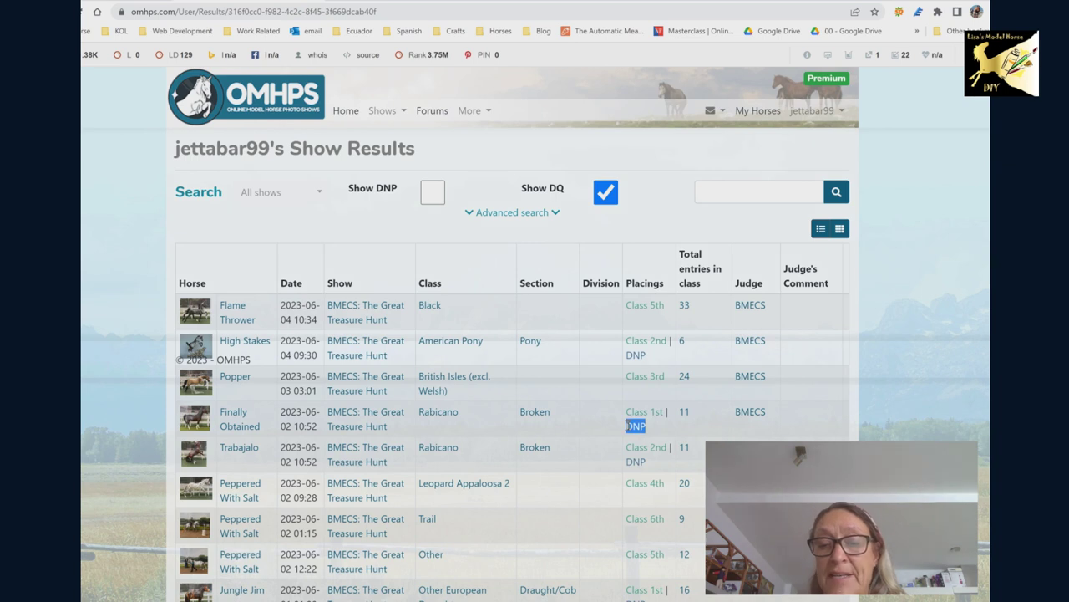
left_click(645, 415)
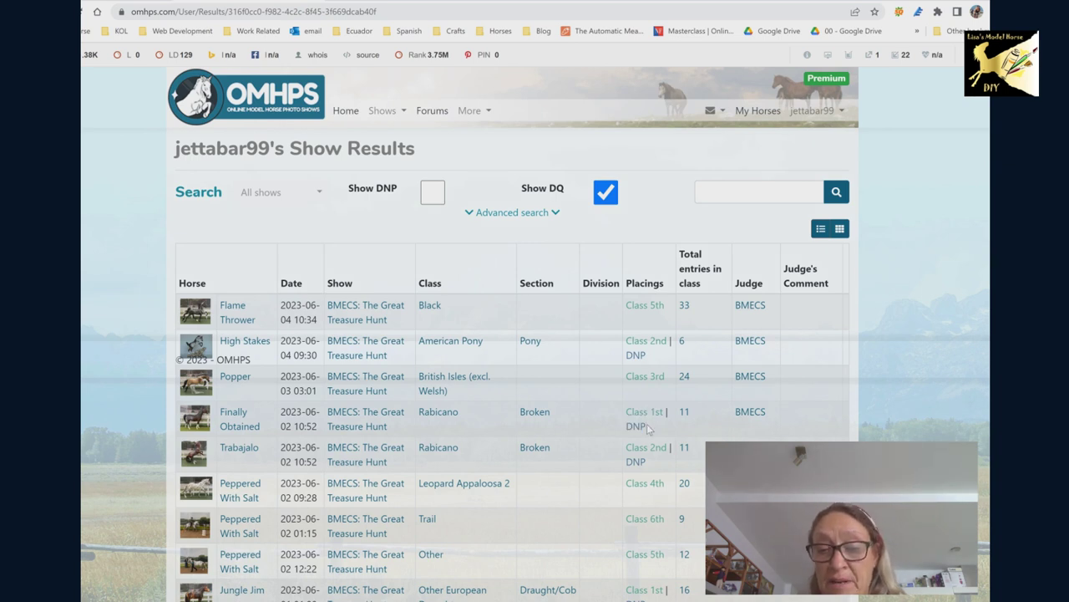
double_click(640, 426)
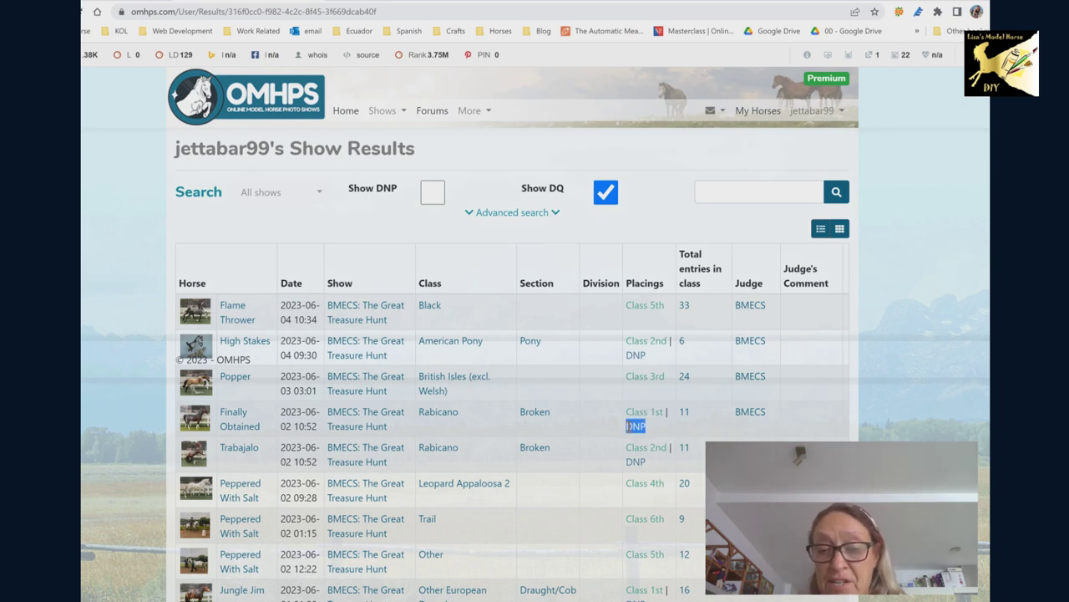
left_click(649, 359)
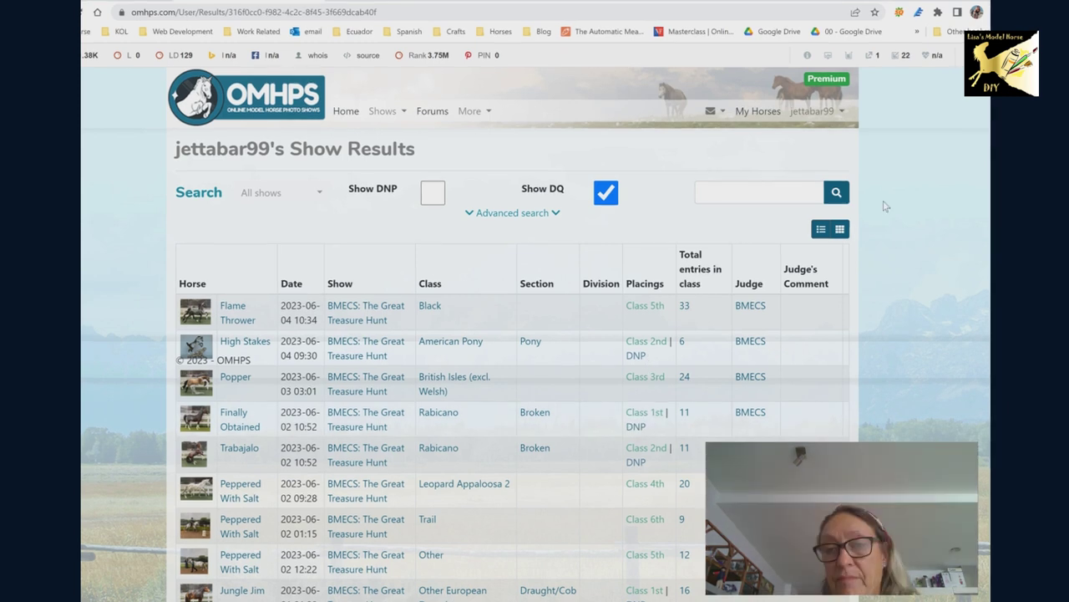
Go to the user's profile and open the High Stakes horse from the top ranking horses.
left_click(813, 115)
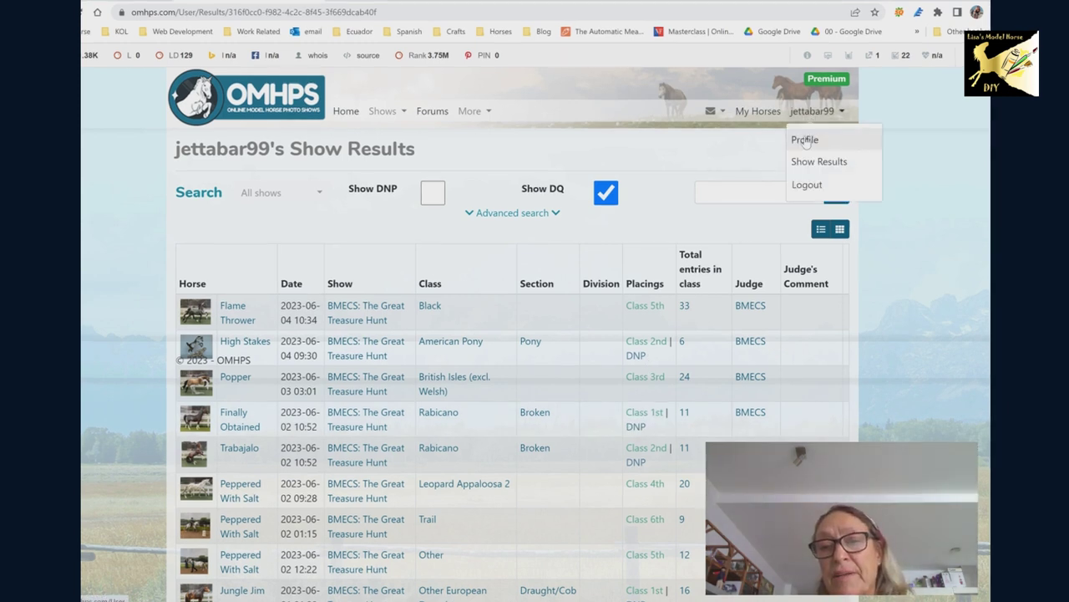
left_click(803, 142)
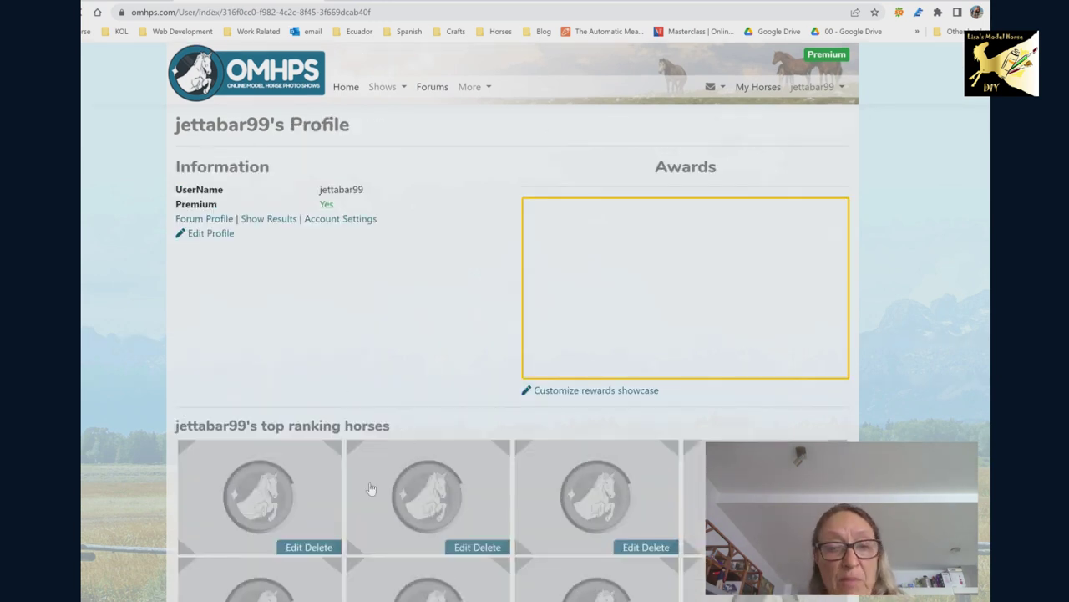
scroll(349, 435, "down", 2)
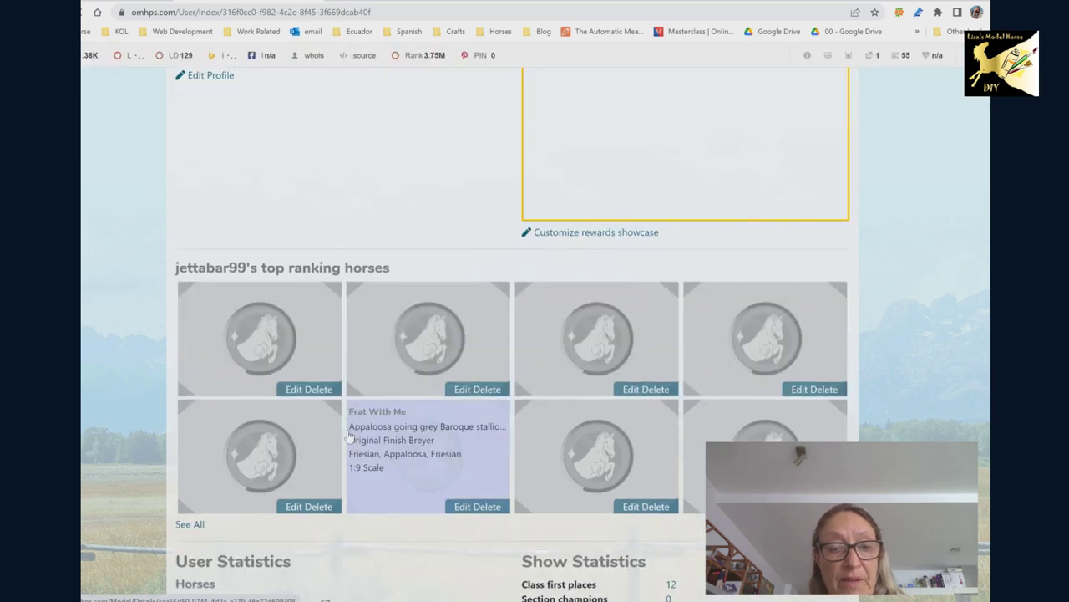
mouse_move(275, 353)
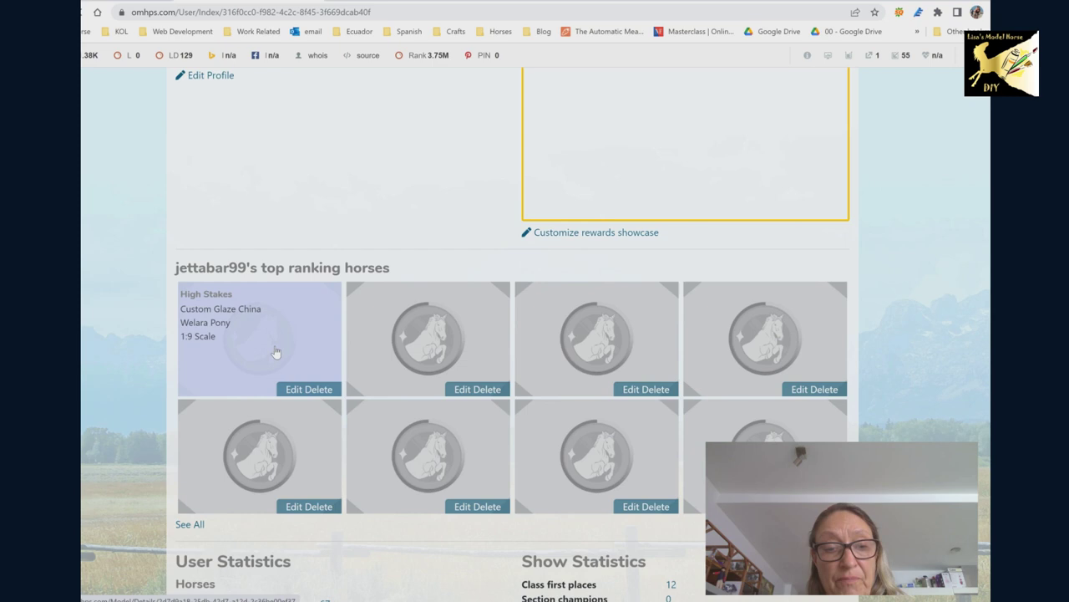
left_click(274, 347)
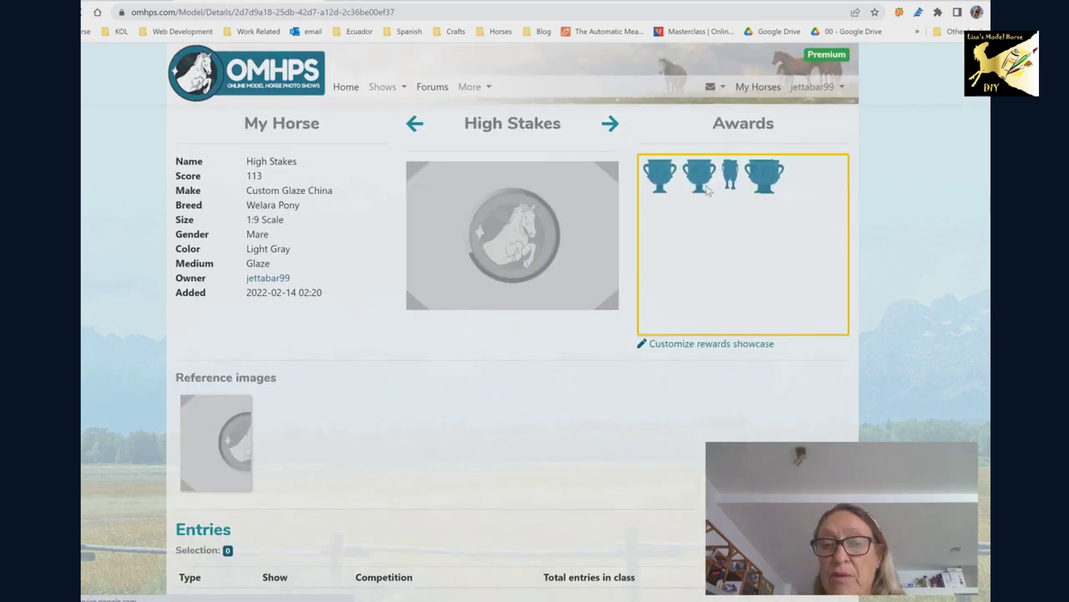
Read the tooltips on High Stakes' award trophies.
mouse_move(702, 191)
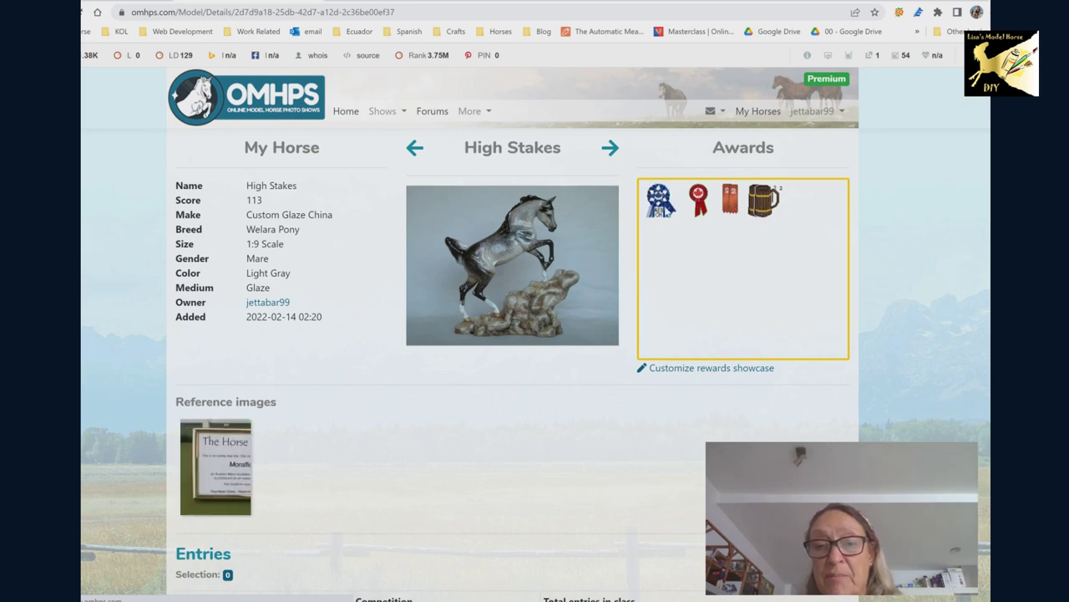
mouse_move(666, 212)
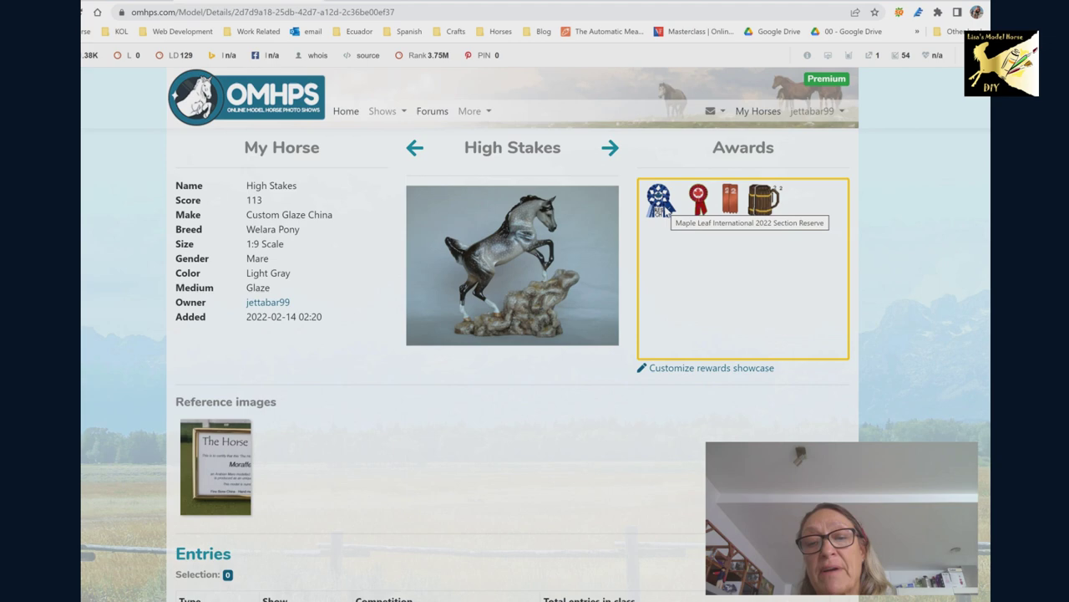
mouse_move(756, 210)
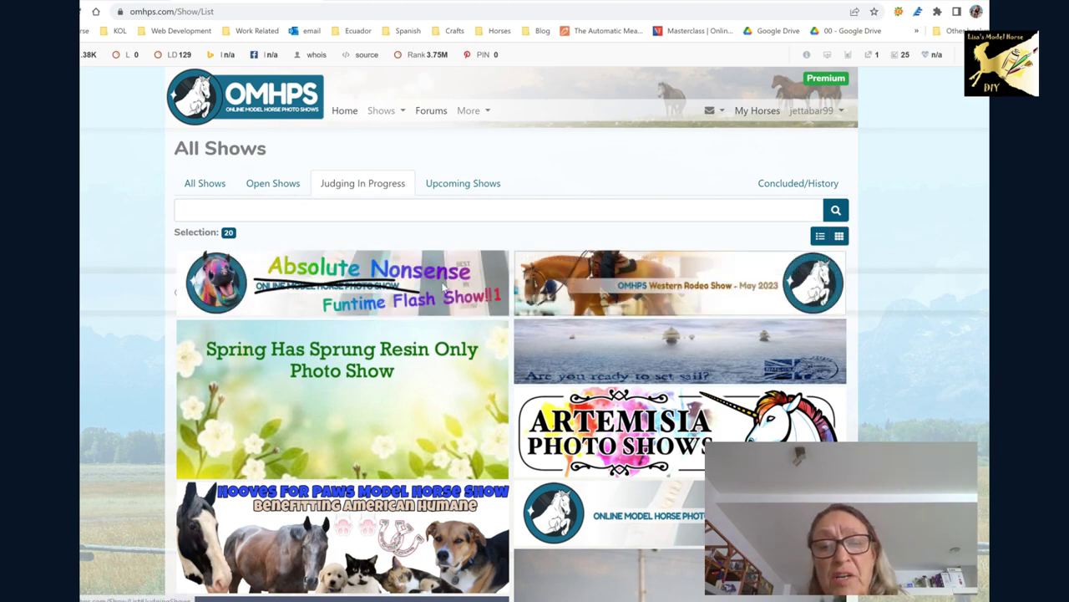
Open Artemisia Photo Shows - April Showers and expand the CM Large and OF Large divisions.
left_click(616, 437)
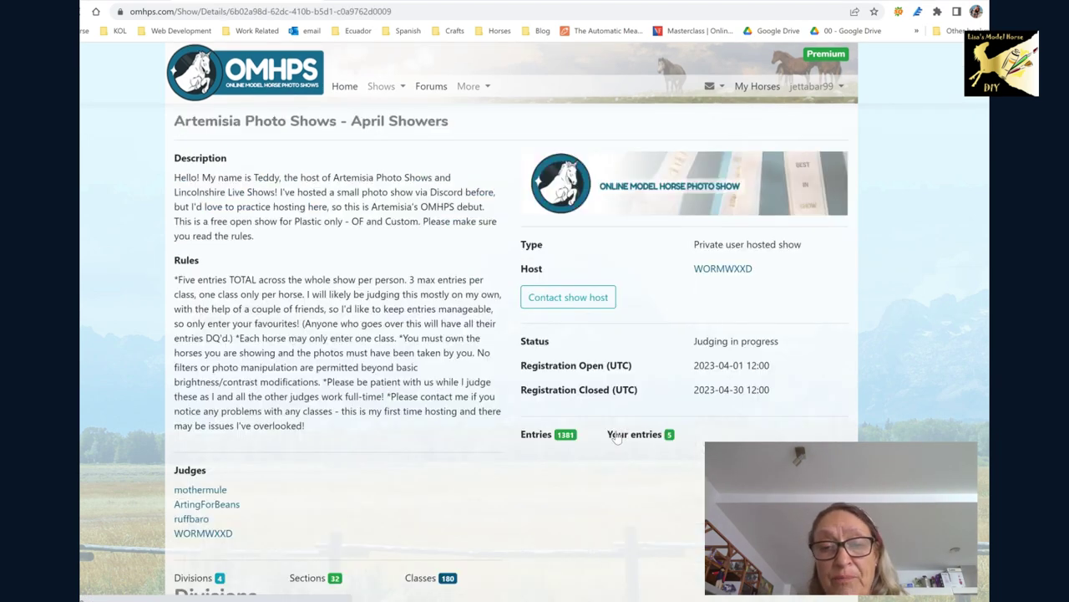
scroll(349, 410, "down", 3)
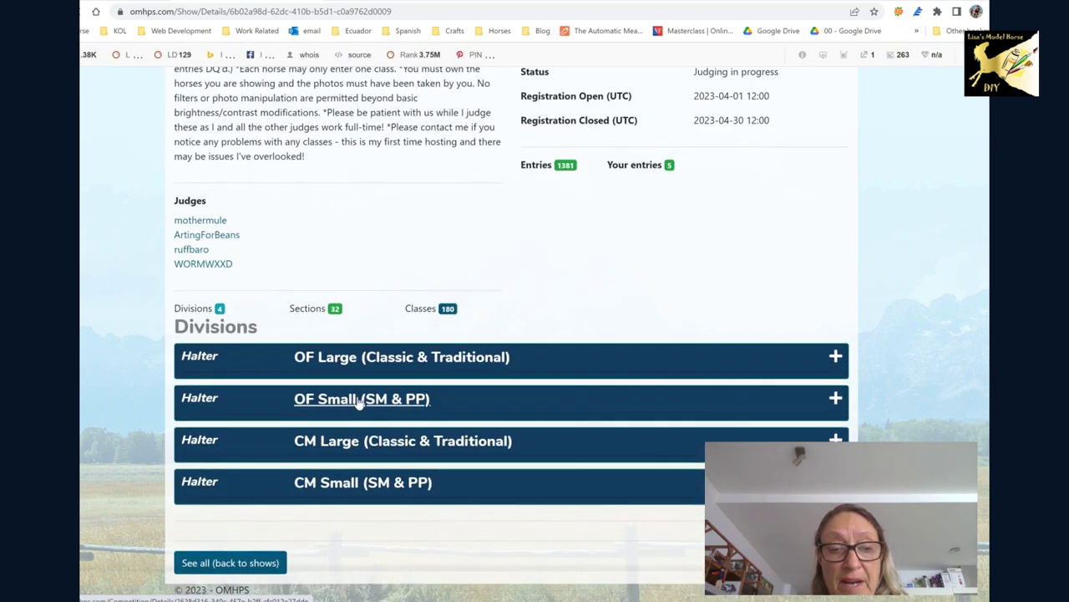
left_click(835, 437)
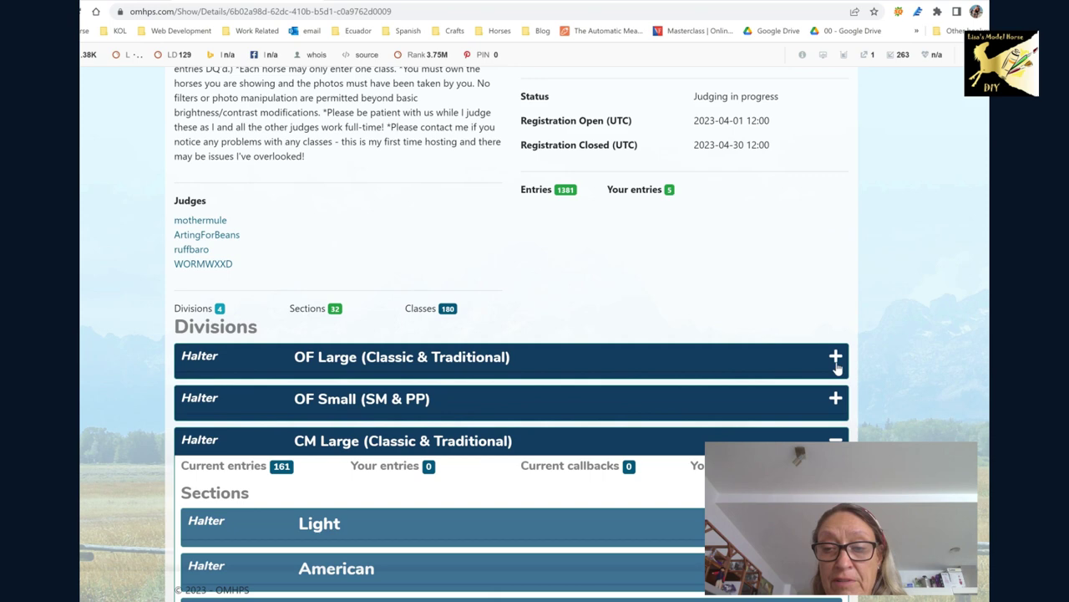
left_click(836, 358)
Expand the Light section and open the Arabian Mare & Gelding class.
scroll(516, 415, "down", 3)
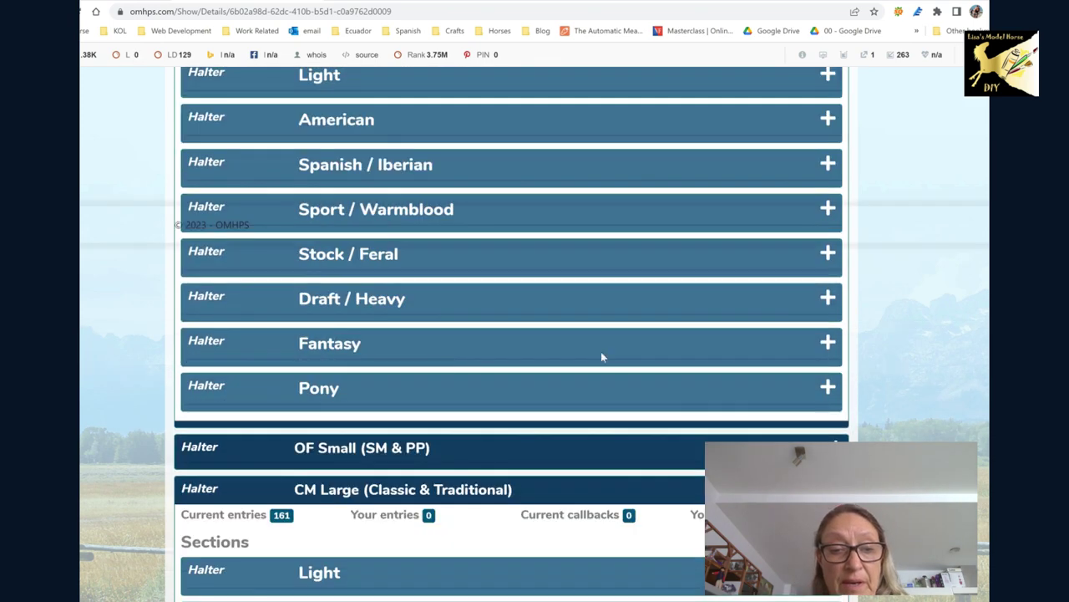
scroll(781, 272, "up", 1)
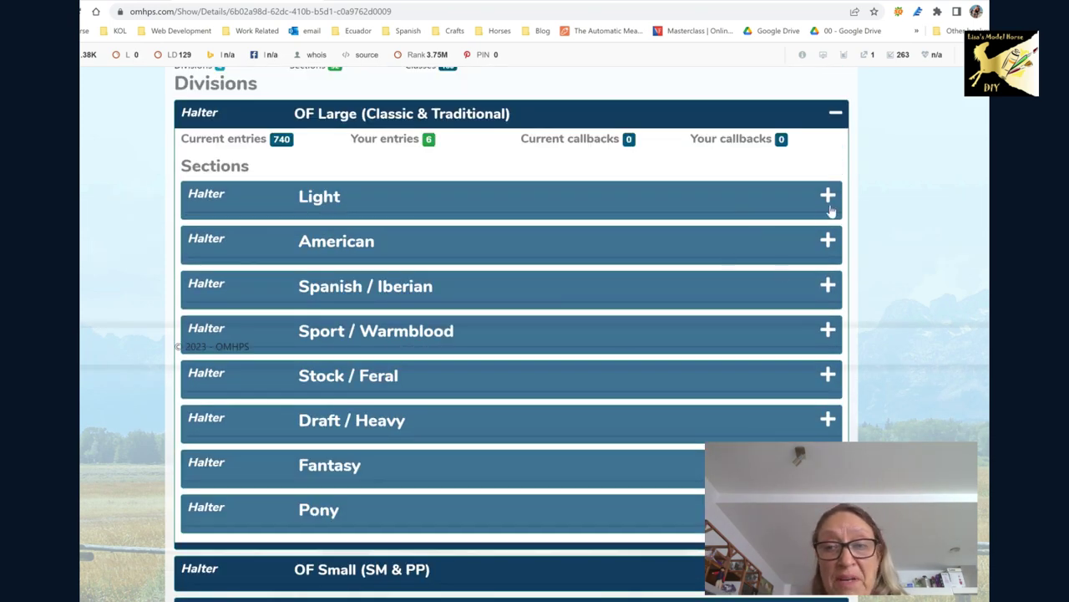
left_click(828, 195)
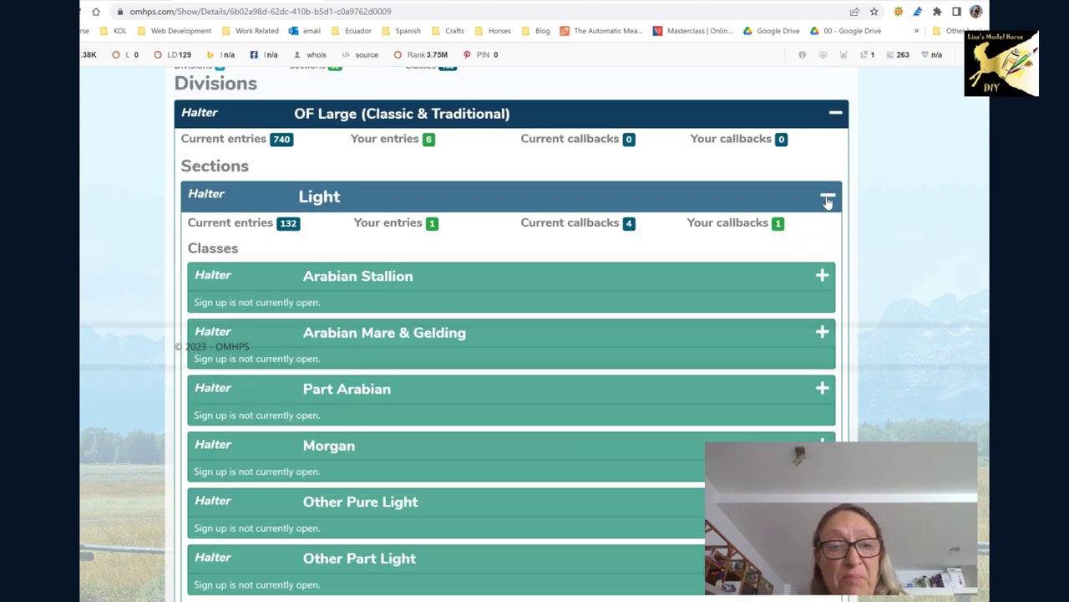
left_click(353, 333)
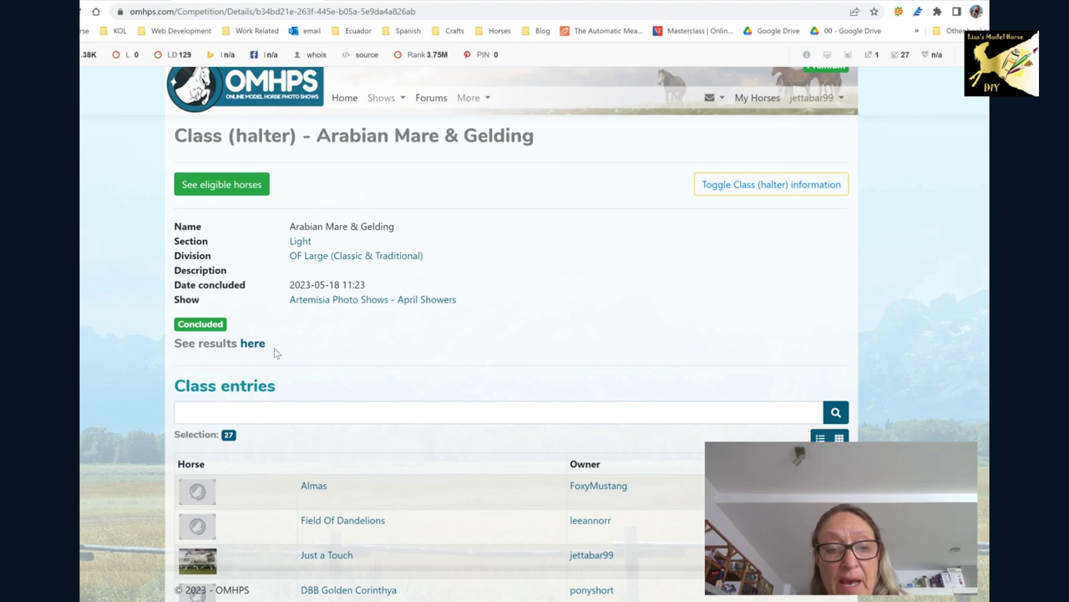
Review the Arabian Mare & Gelding class's final results and rankings.
scroll(207, 223, "down", 2)
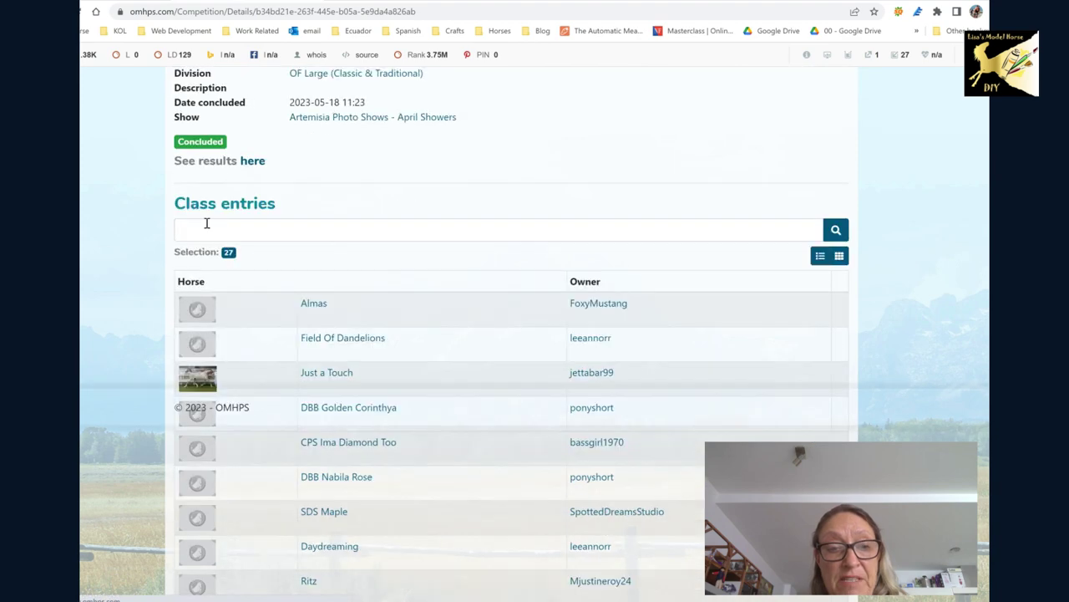
left_click(252, 162)
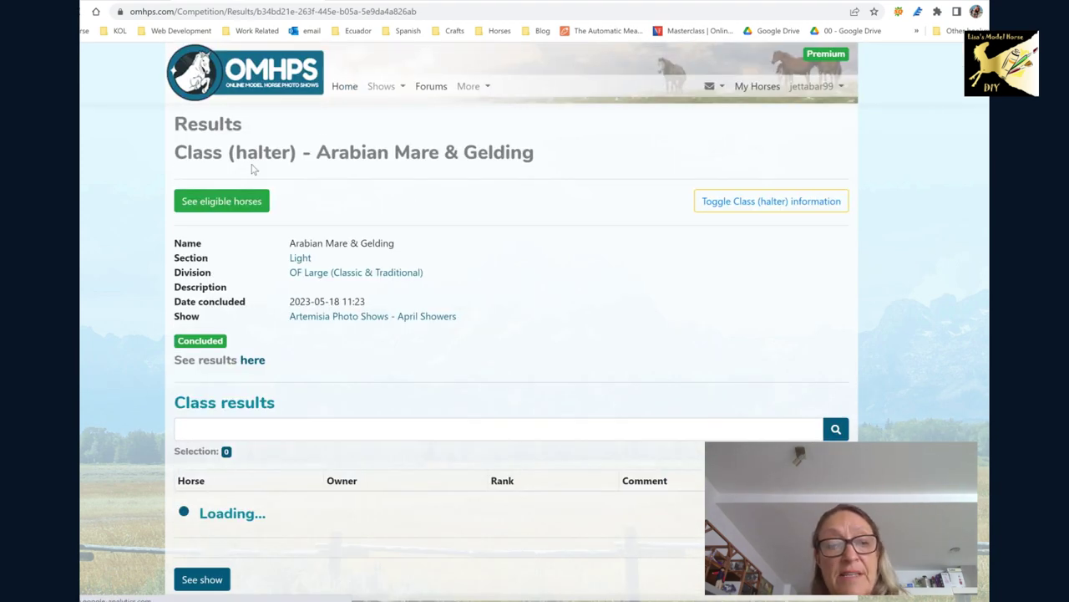
scroll(327, 392, "down", 1)
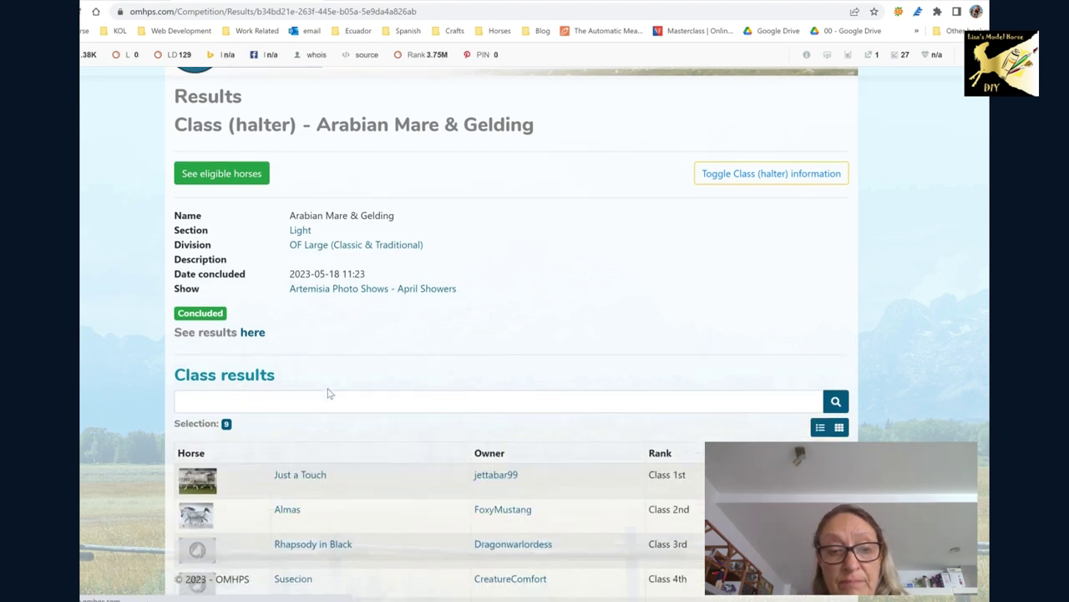
scroll(327, 394, "down", 3)
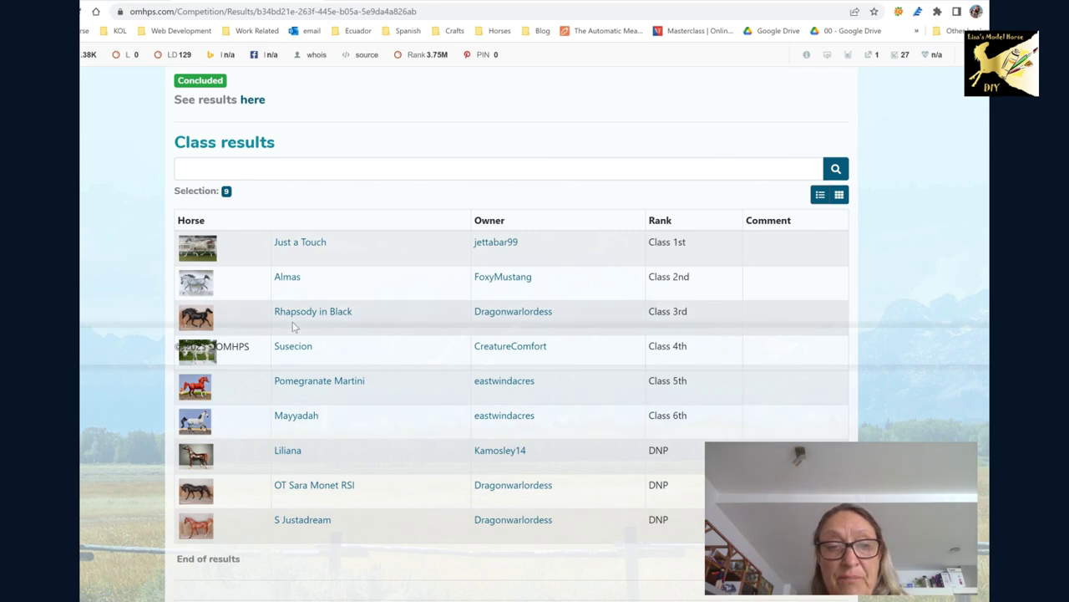
scroll(293, 325, "up", 3)
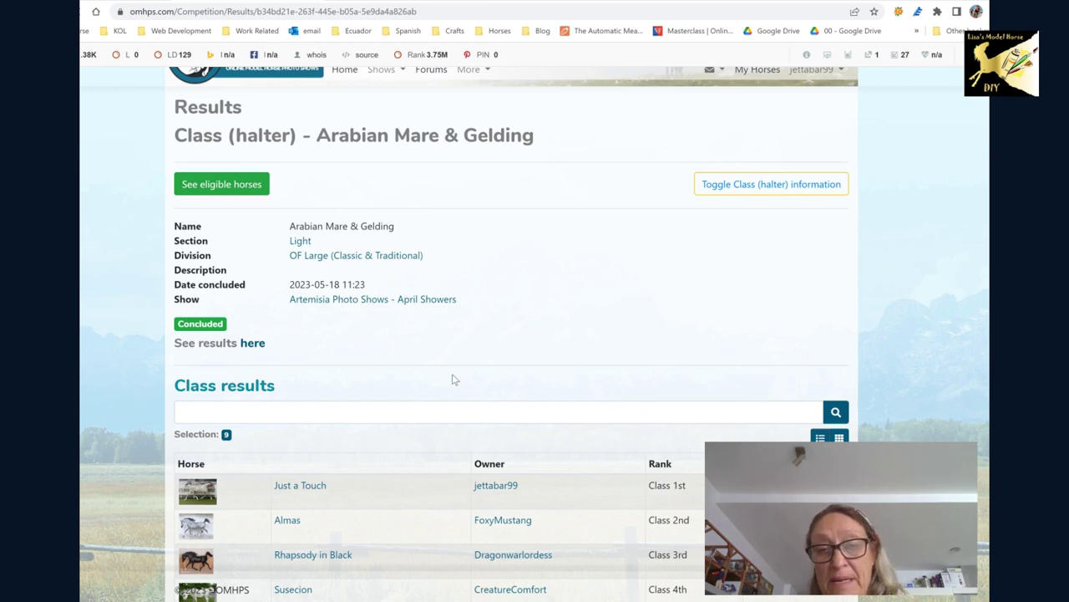
Go back twice to the April Showers show page and scroll through it.
key("alt+Left")
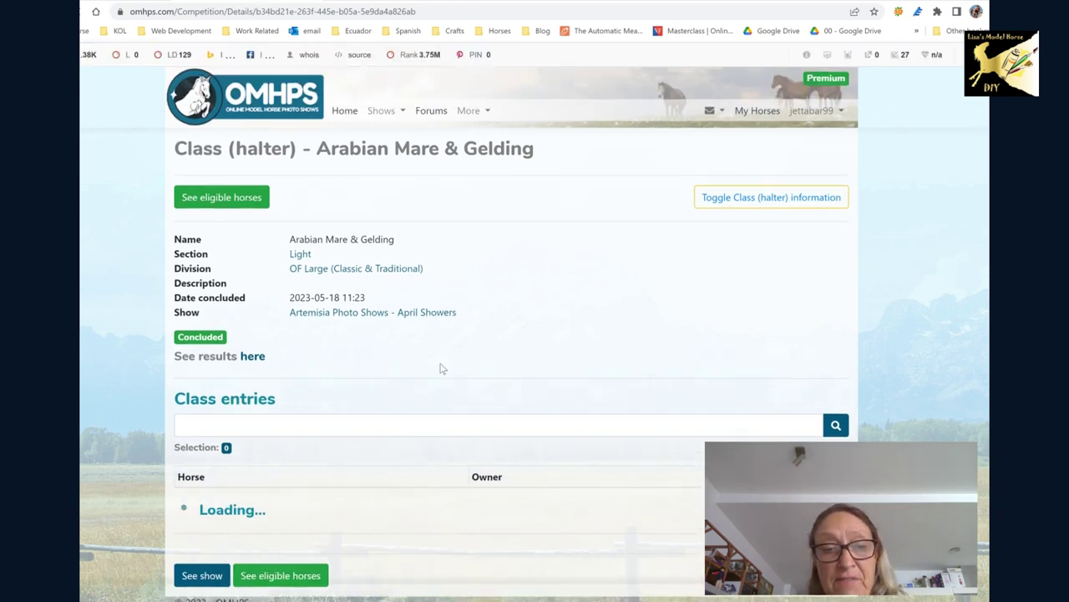
scroll(432, 358, "down", 1)
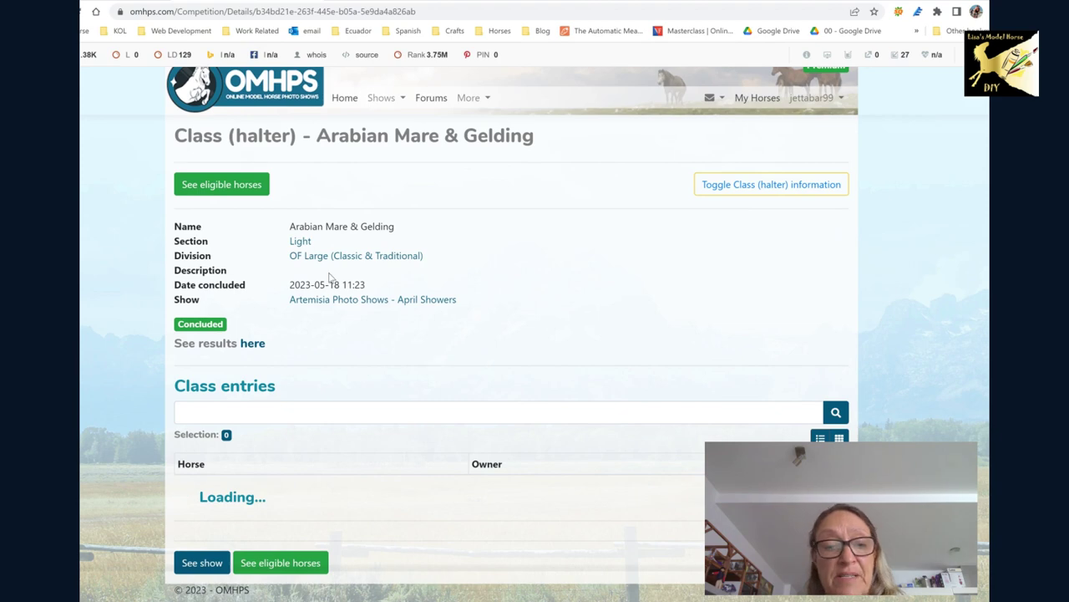
key("alt+Left")
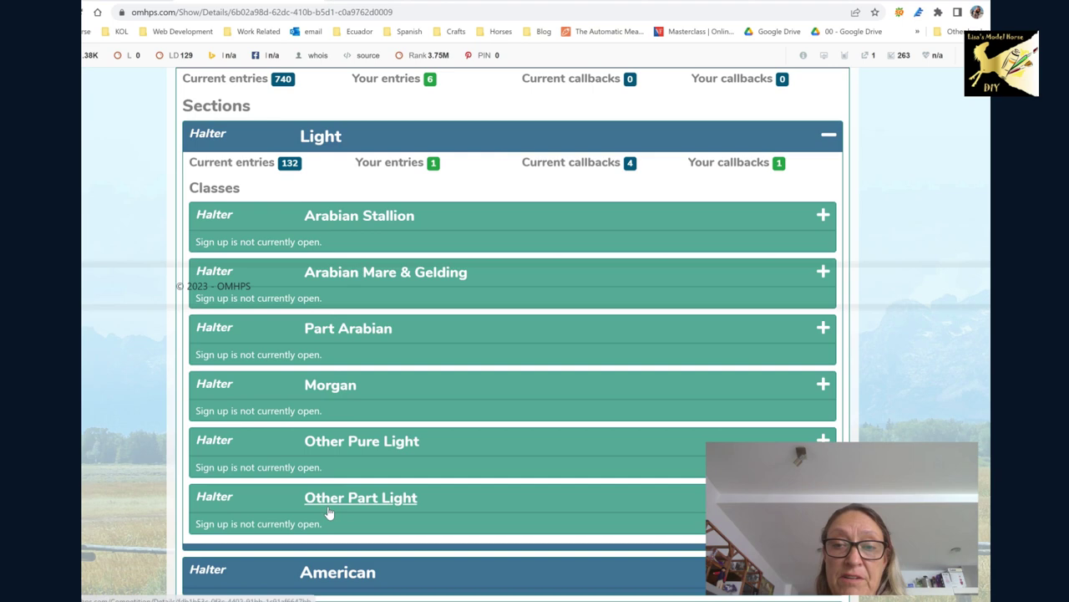
scroll(601, 323, "down", 3)
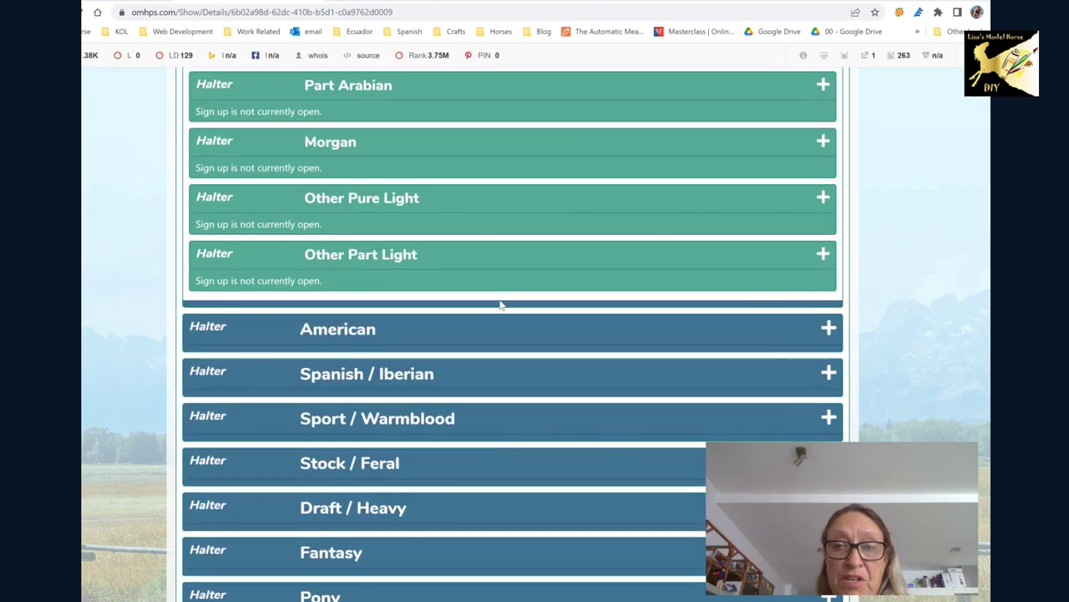
scroll(725, 183, "up", 3)
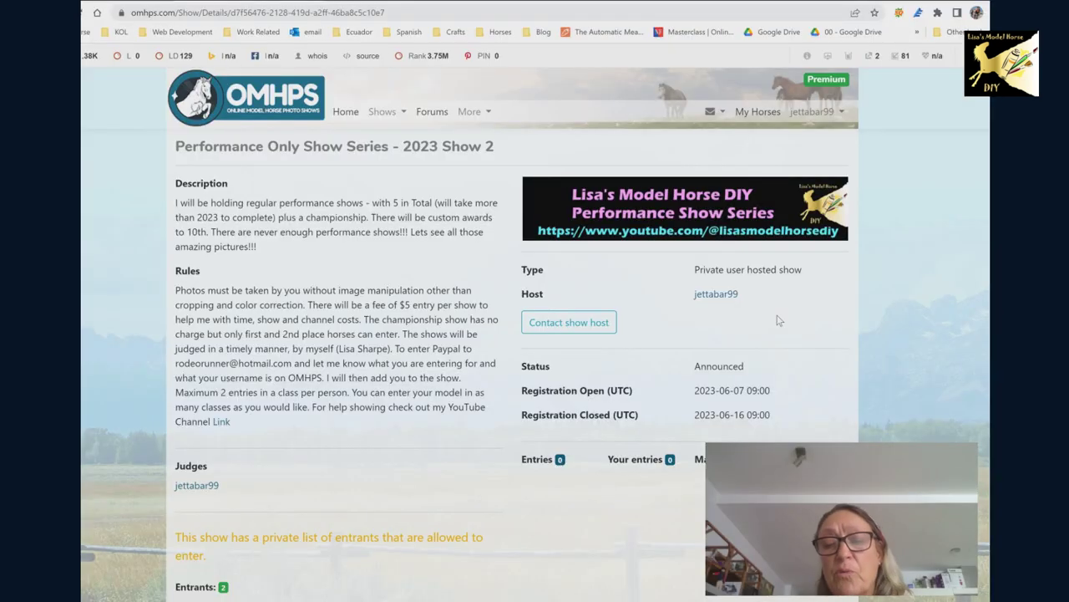